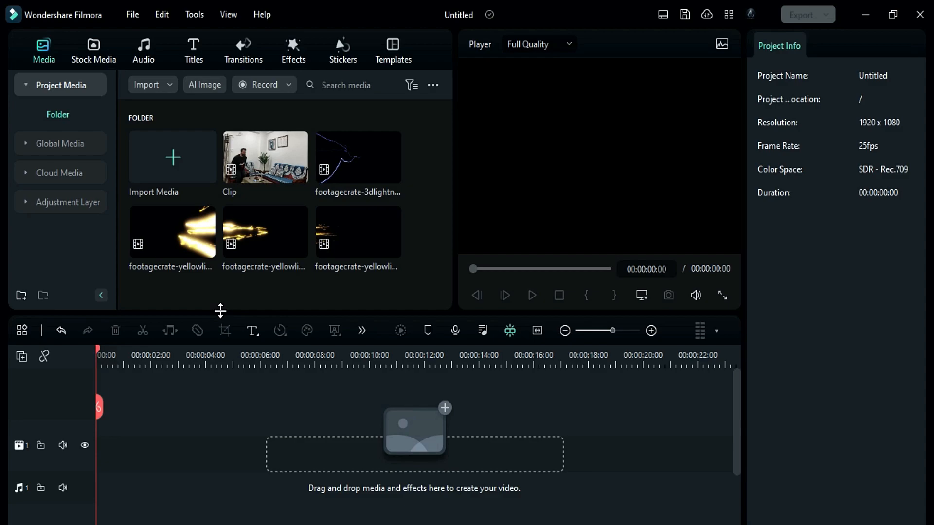
# - Set the project frame rate to 50 fps in Project Settings
pyautogui.click(134, 14)
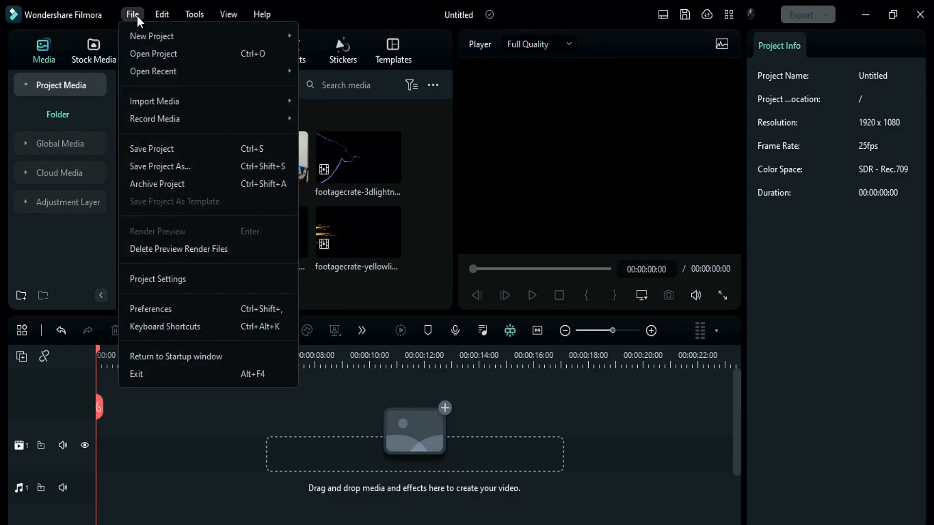
pyautogui.click(208, 285)
pyautogui.click(454, 263)
pyautogui.click(467, 409)
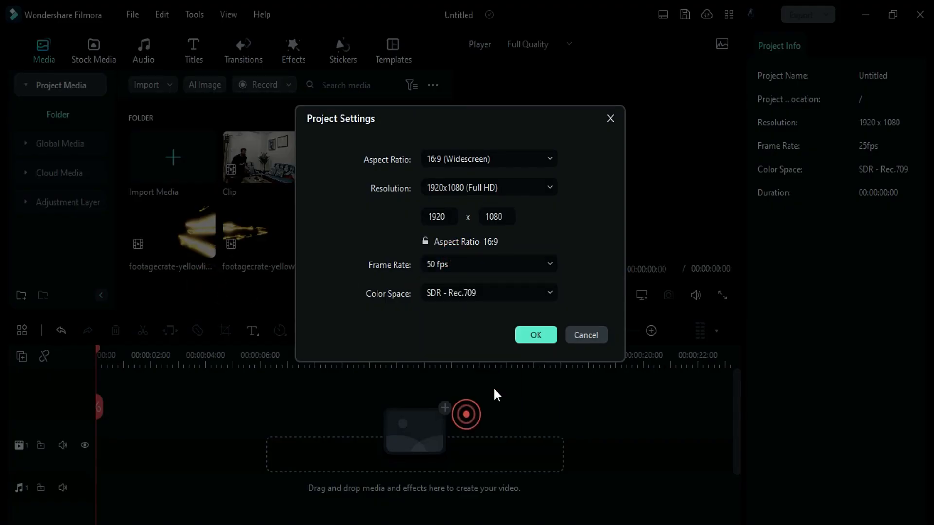
pyautogui.click(530, 335)
# - Preview the blue and three yellow lightning clips, then place the room clip on track 1
pyautogui.doubleClick(375, 150)
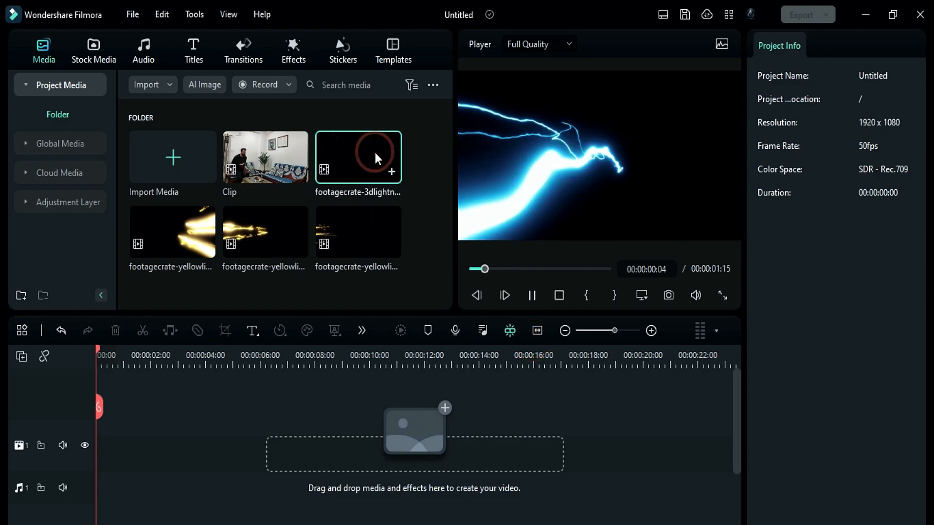
pyautogui.doubleClick(190, 227)
pyautogui.doubleClick(249, 232)
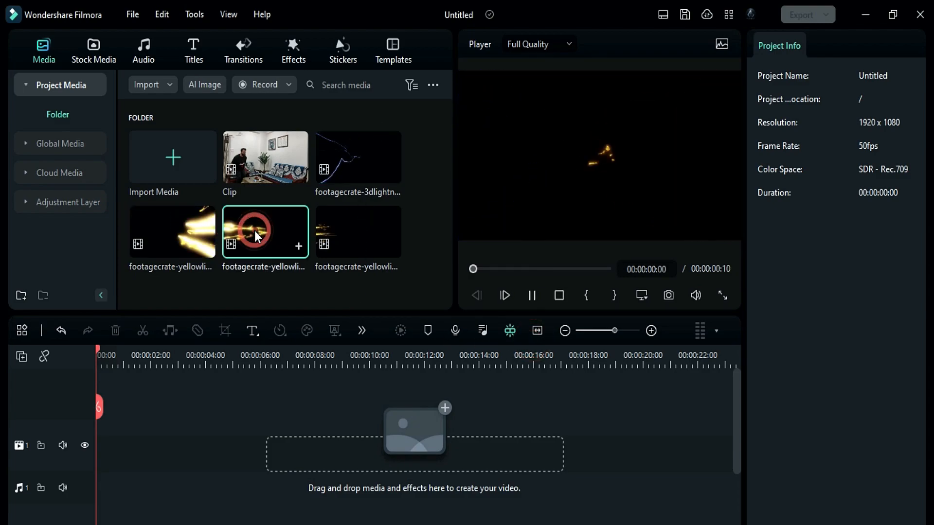
pyautogui.doubleClick(348, 226)
pyautogui.moveTo(266, 164)
pyautogui.mouseDown()
pyautogui.moveTo(111, 449)
pyautogui.moveTo(104, 440)
pyautogui.mouseUp()
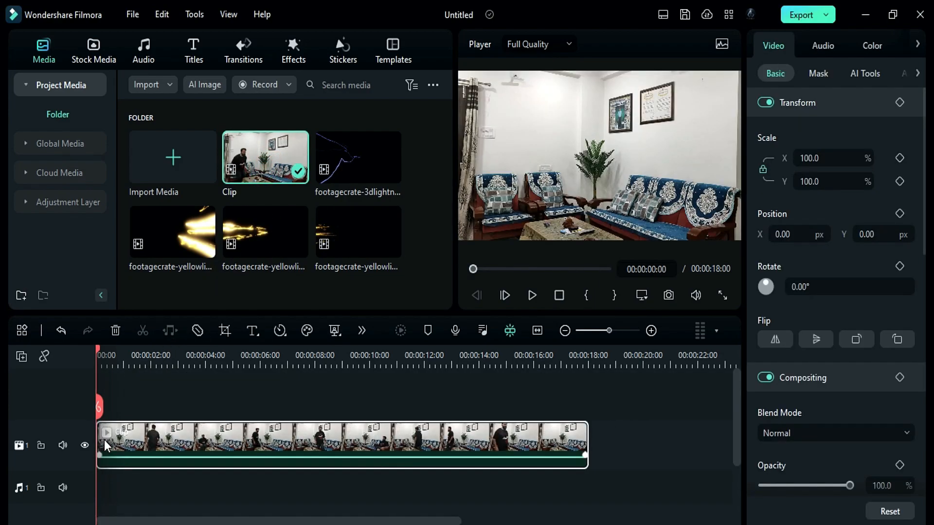
# - Split the room clip and speed its first part up to a 10-frame duration
pyautogui.moveTo(99, 353); pyautogui.dragTo(192, 389)
pyautogui.click(191, 408)
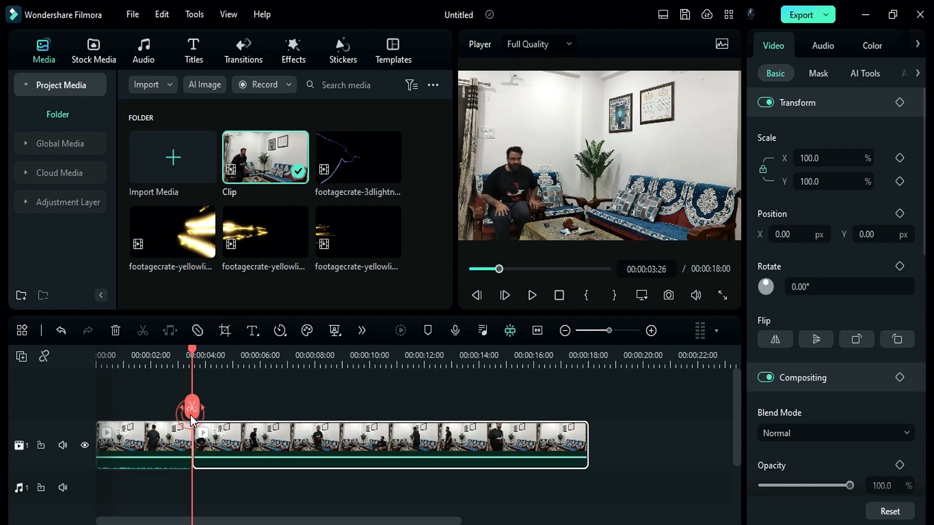
pyautogui.click(174, 430)
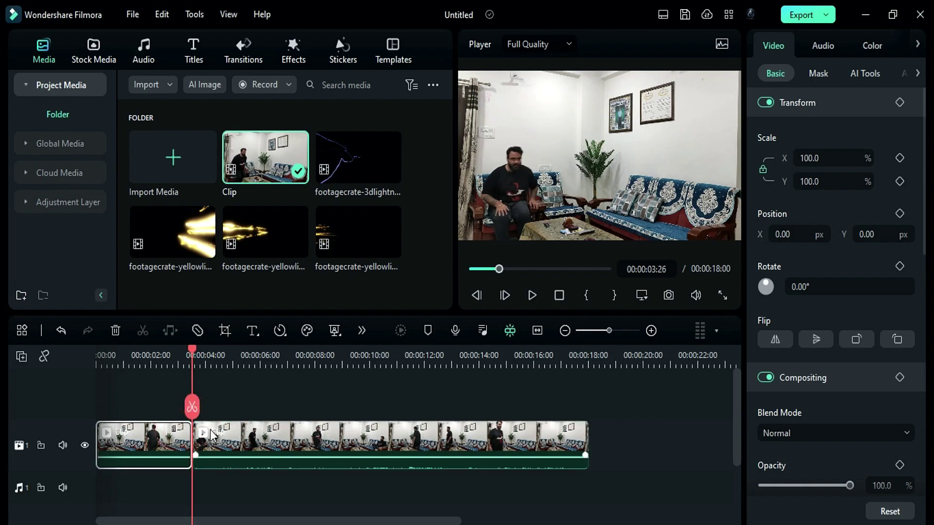
pyautogui.click(917, 45)
pyautogui.click(905, 45)
pyautogui.click(871, 172)
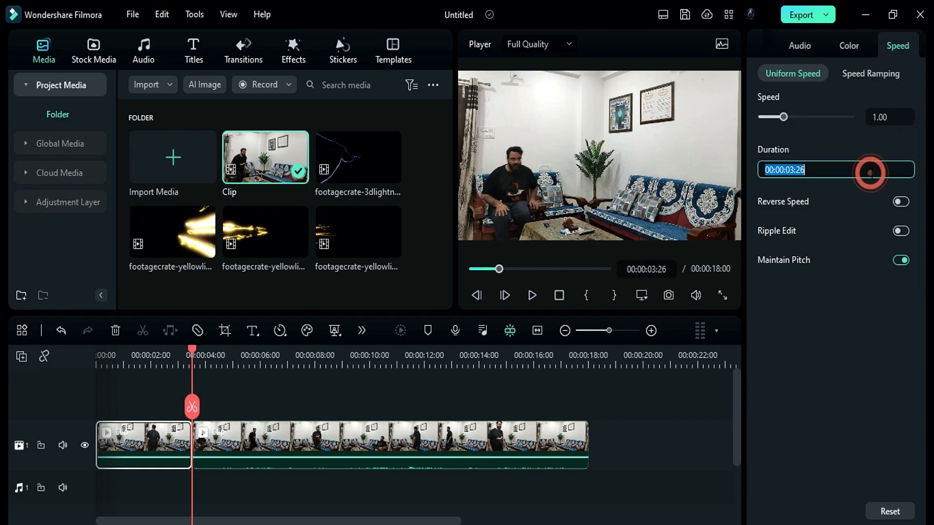
pyautogui.write('10')
pyautogui.press('Return')
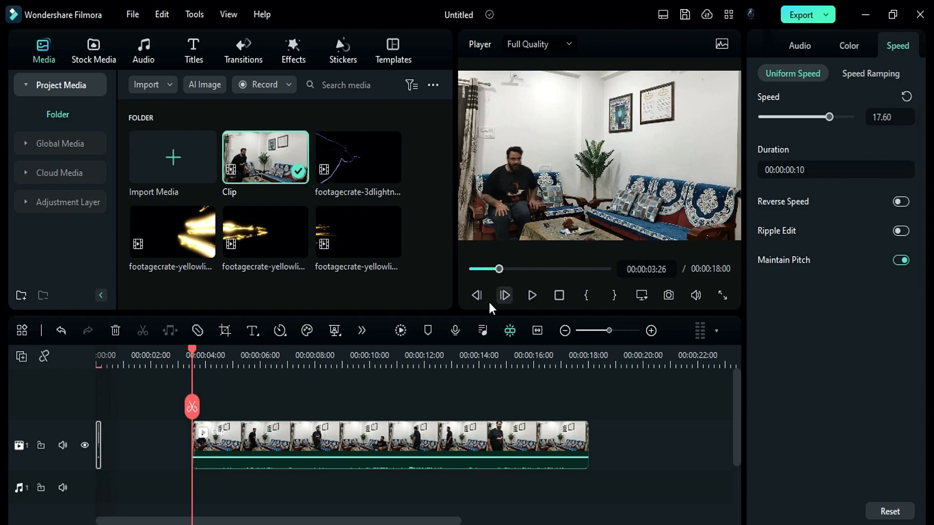
# - Split the remaining clip at 4:16 and 8:04 and delete the unwanted 3:40 piece
pyautogui.click(262, 442)
pyautogui.moveTo(195, 368)
pyautogui.mouseDown()
pyautogui.moveTo(214, 360)
pyautogui.moveTo(317, 376)
pyautogui.mouseUp()
pyautogui.click(214, 406)
pyautogui.click(316, 407)
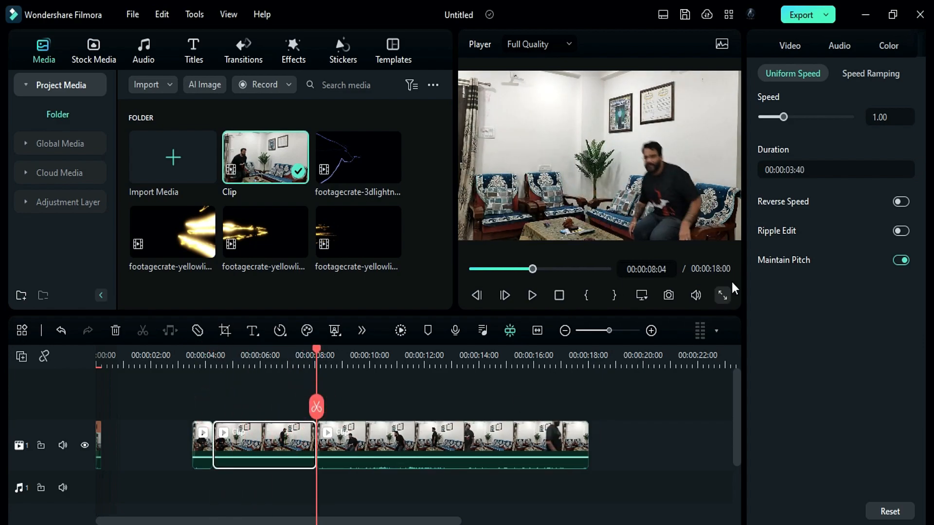
pyautogui.press('Delete')
# - Split at 9:12 and 15:36, speed that section to 18 frames, and remove the empty gap
pyautogui.moveTo(318, 353); pyautogui.dragTo(525, 377)
pyautogui.hotkey('ctrl', 'b')
pyautogui.click(525, 407)
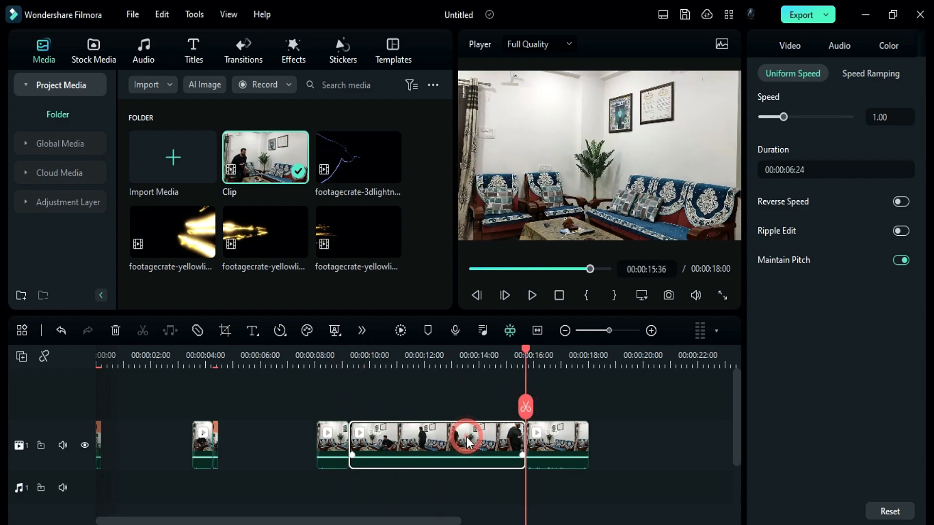
pyautogui.click(854, 170)
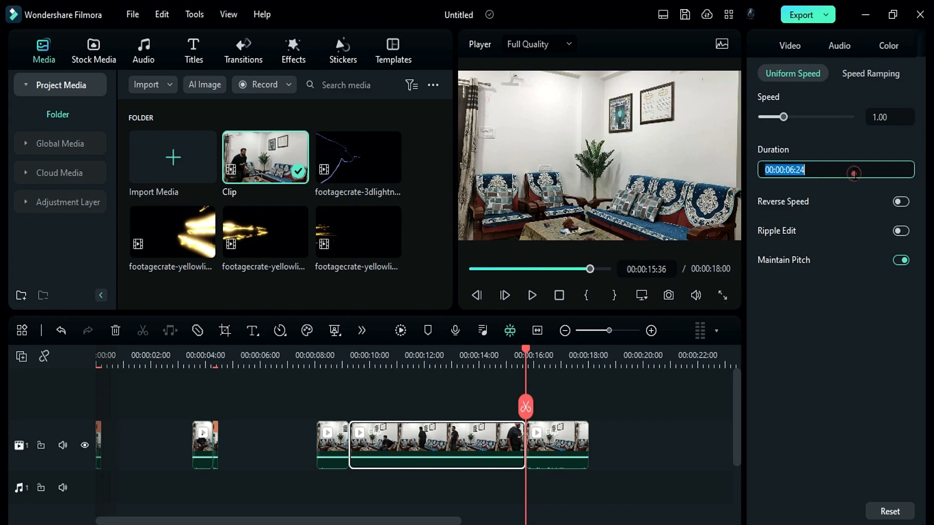
pyautogui.write('18')
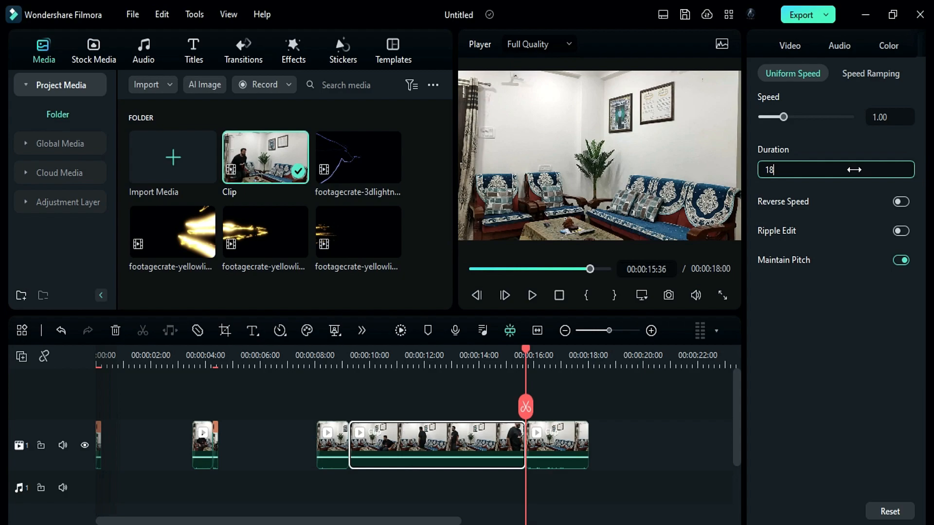
pyautogui.press('Return')
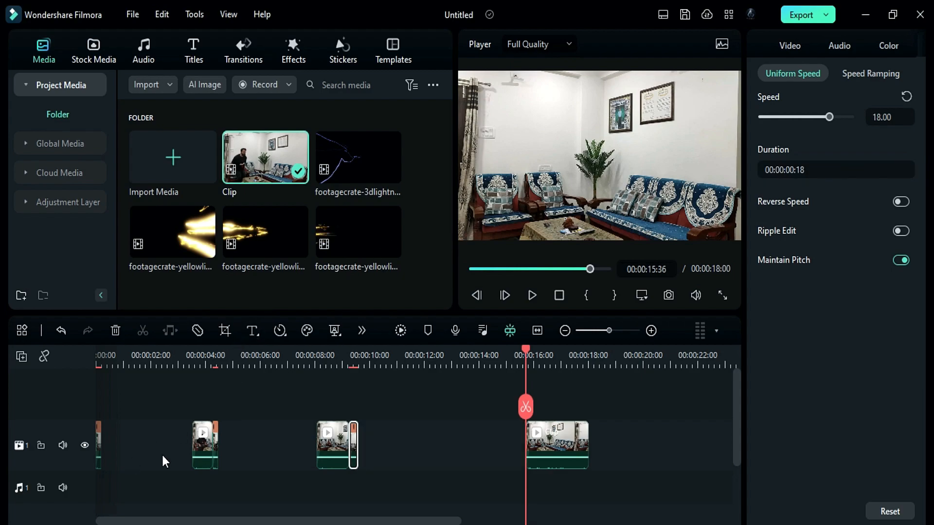
pyautogui.click(161, 453)
pyautogui.press('Delete')
pyautogui.click(171, 444)
pyautogui.press('Delete')
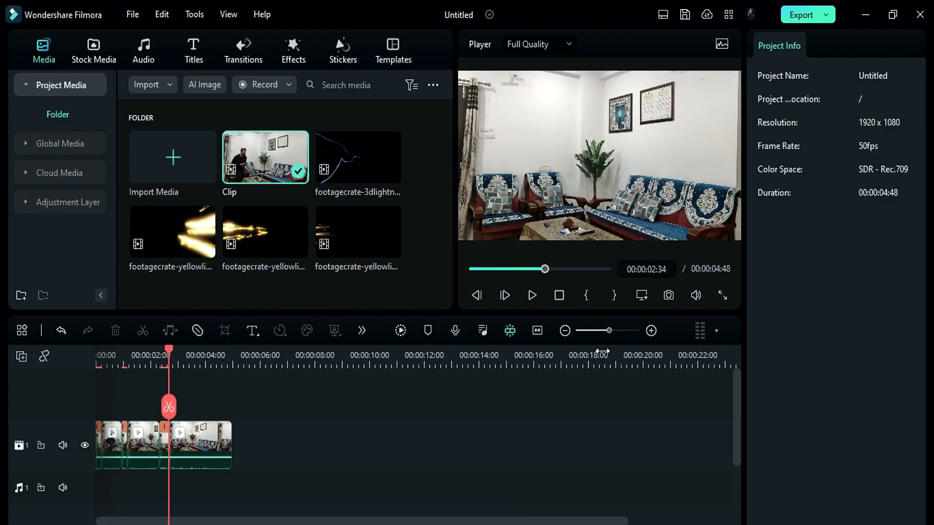
pyautogui.click(538, 331)
pyautogui.press('Home')
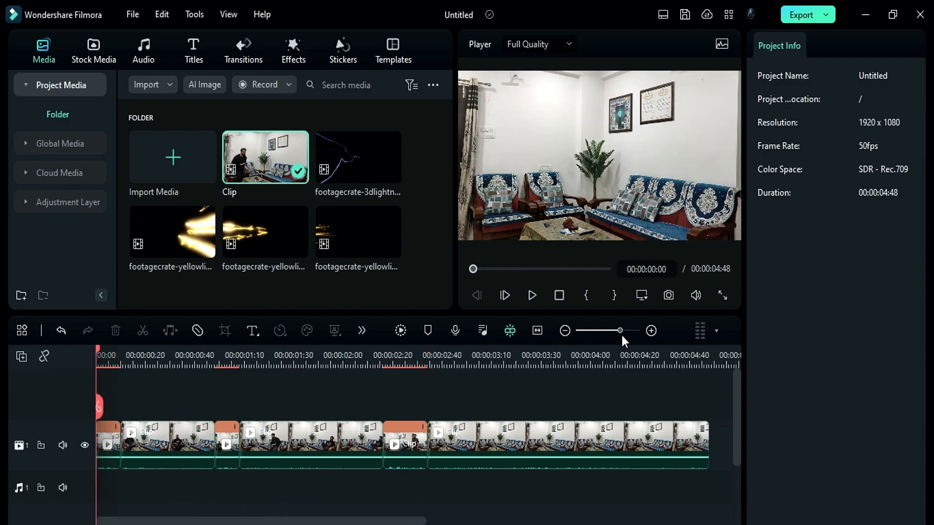
pyautogui.moveTo(620, 331); pyautogui.dragTo(637, 335)
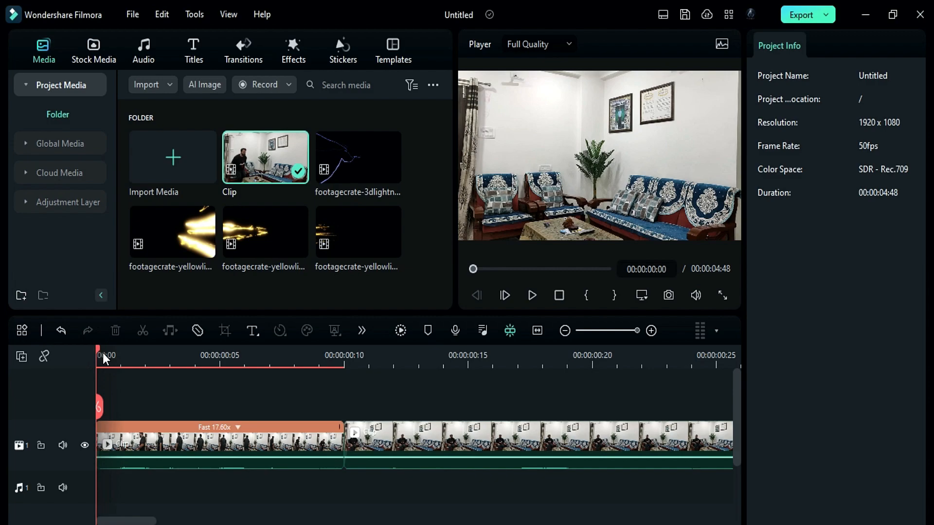
pyautogui.moveTo(96, 350)
pyautogui.mouseDown()
pyautogui.moveTo(309, 329)
pyautogui.moveTo(93, 343)
pyautogui.mouseUp()
# - Place the first yellow lightning on track 2 at 0, trimmed, with a transform keyframe shifted right at frame 1
pyautogui.moveTo(174, 241); pyautogui.dragTo(122, 389)
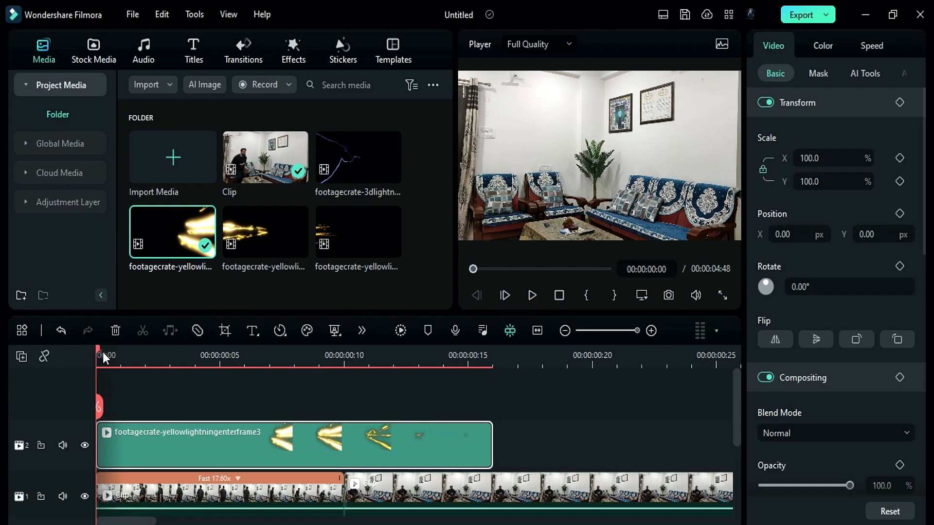
pyautogui.moveTo(103, 353)
pyautogui.mouseDown()
pyautogui.moveTo(145, 371)
pyautogui.moveTo(221, 374)
pyautogui.moveTo(195, 374)
pyautogui.mouseUp()
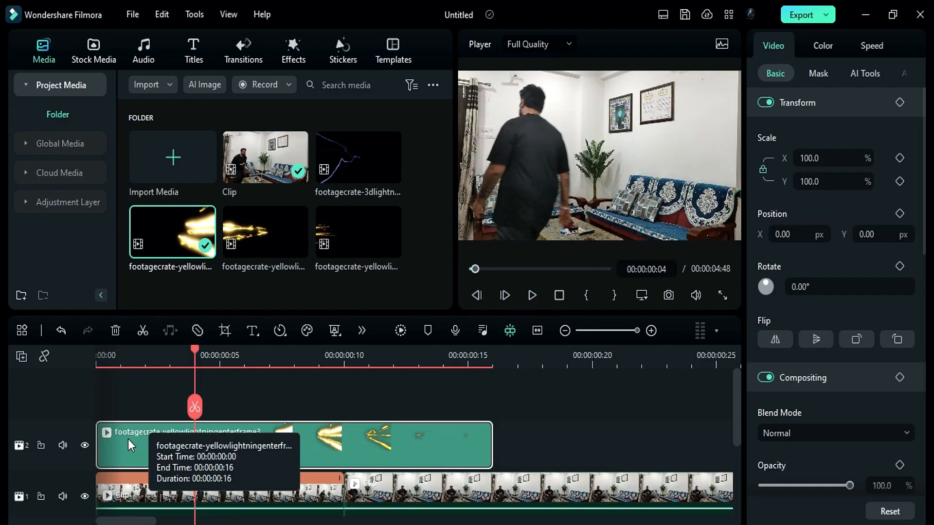
pyautogui.moveTo(98, 440)
pyautogui.mouseDown()
pyautogui.moveTo(194, 442)
pyautogui.moveTo(147, 444)
pyautogui.mouseUp()
pyautogui.moveTo(101, 355); pyautogui.dragTo(122, 355)
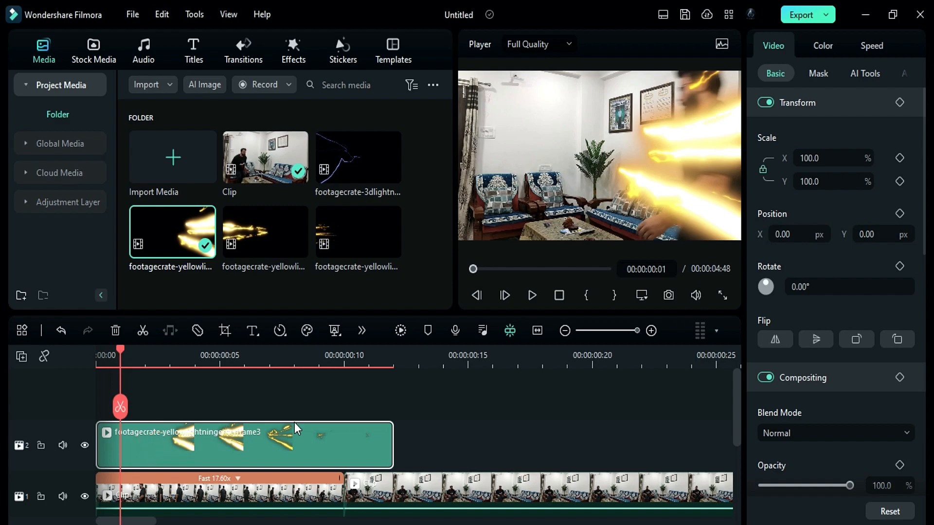
pyautogui.click(899, 102)
pyautogui.moveTo(782, 234); pyautogui.dragTo(839, 235)
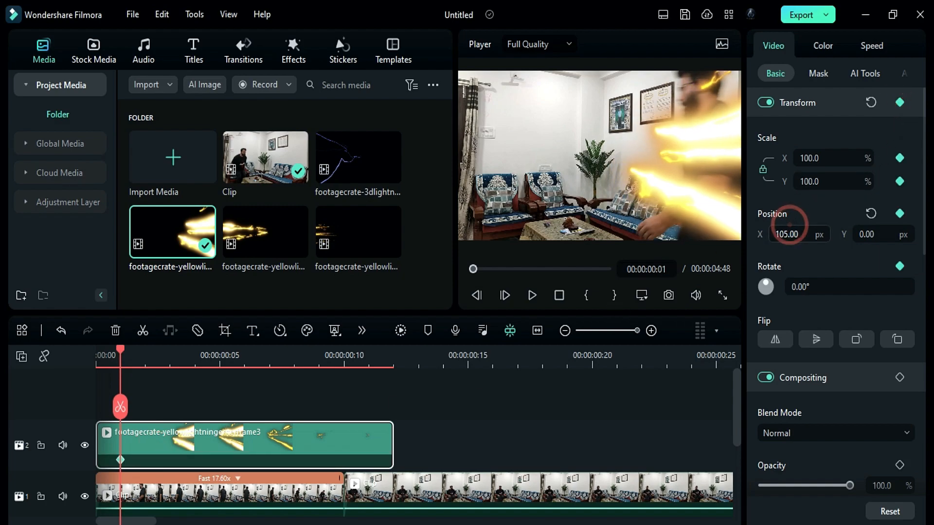
# - Keyframe the lightning sliding left to -304 px and stretching wider over frames 2-3
pyautogui.click(146, 355)
pyautogui.moveTo(786, 237); pyautogui.dragTo(732, 237)
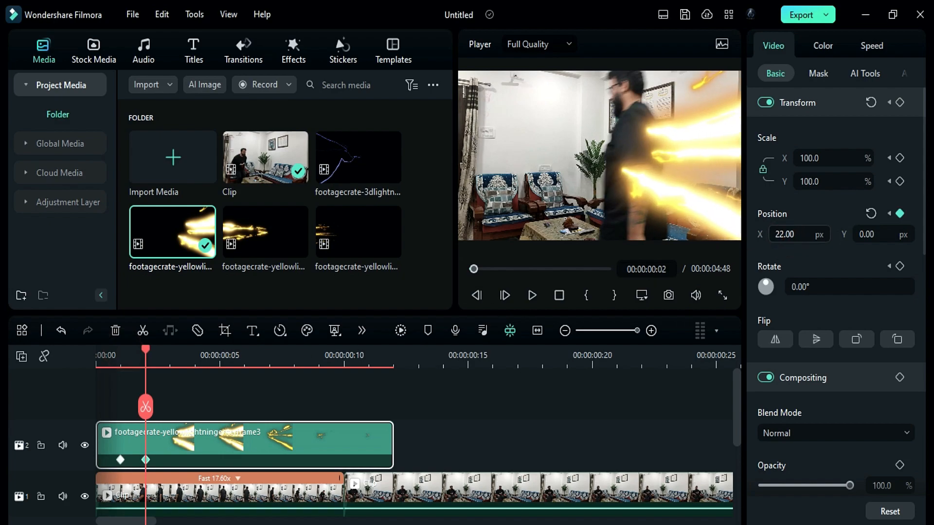
pyautogui.click(170, 355)
pyautogui.moveTo(790, 234); pyautogui.dragTo(744, 235)
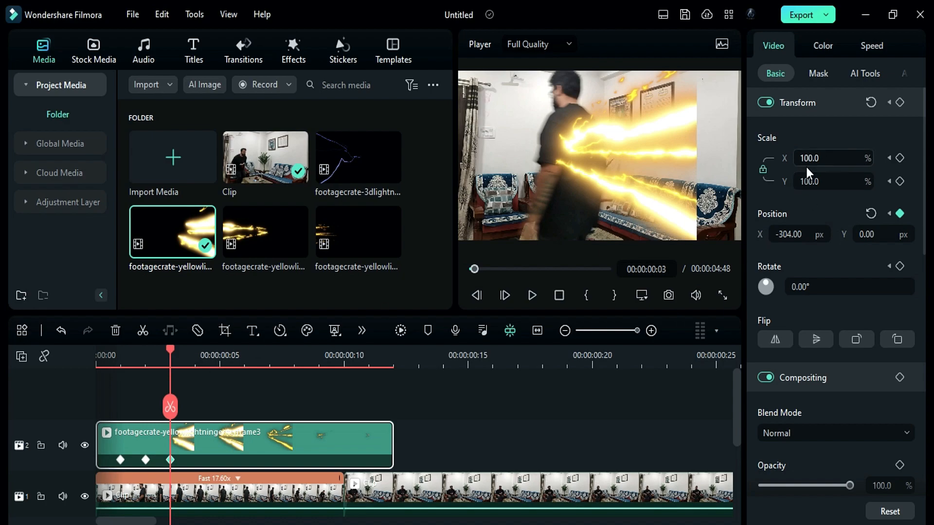
pyautogui.moveTo(803, 161); pyautogui.dragTo(831, 162)
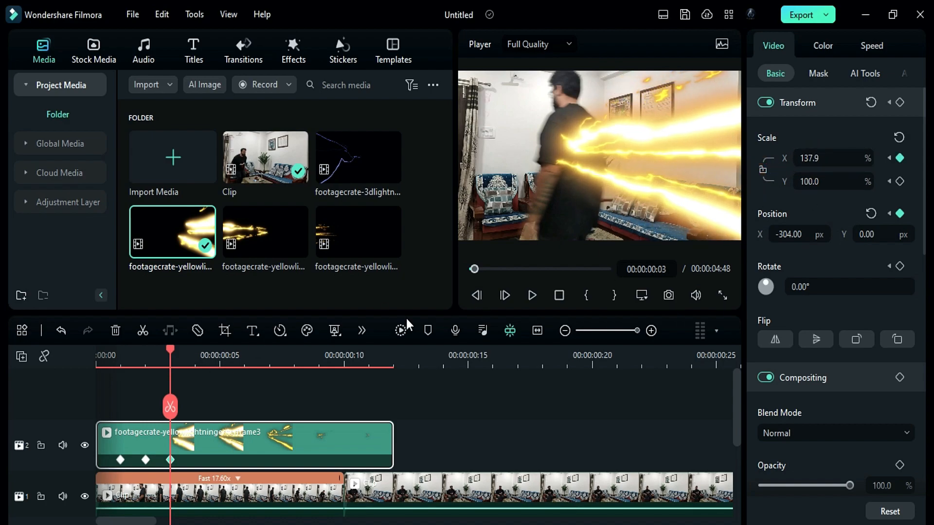
# - Keyframe frames 4-5 moving the lightning further left and wider, then move to a later frame
pyautogui.click(195, 355)
pyautogui.moveTo(791, 234); pyautogui.dragTo(760, 235)
pyautogui.moveTo(803, 158); pyautogui.dragTo(820, 158)
pyautogui.click(220, 355)
pyautogui.click(244, 356)
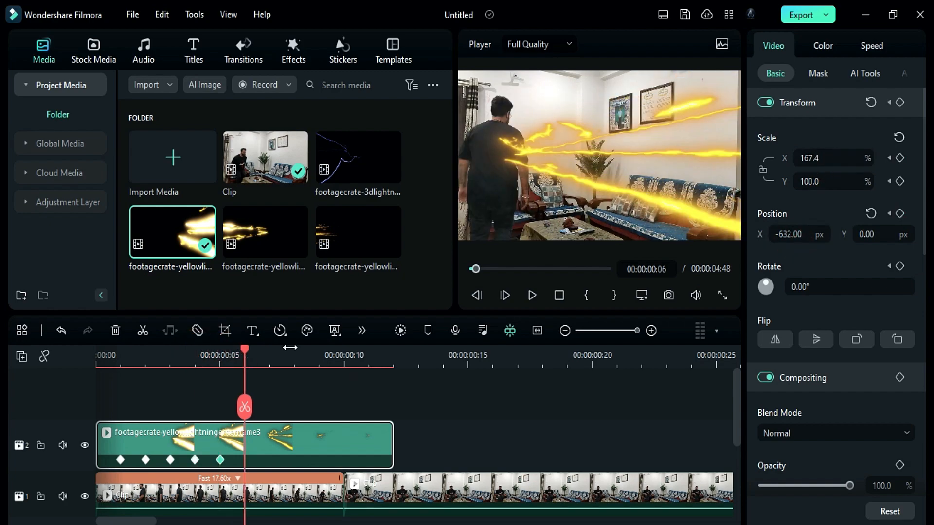
pyautogui.moveTo(792, 234); pyautogui.dragTo(795, 240)
pyautogui.moveTo(244, 405); pyautogui.dragTo(394, 432)
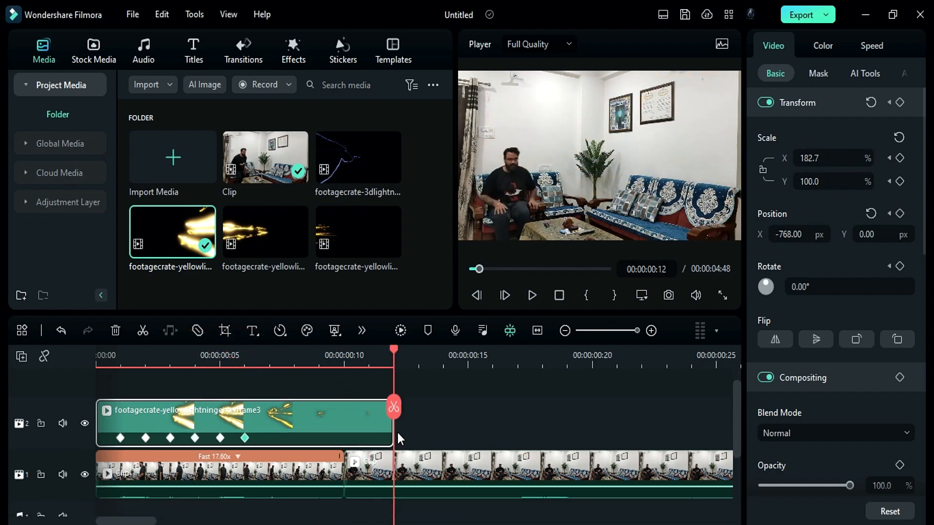
pyautogui.scroll(-1, 397, 432)
pyautogui.moveTo(126, 521); pyautogui.dragTo(223, 521)
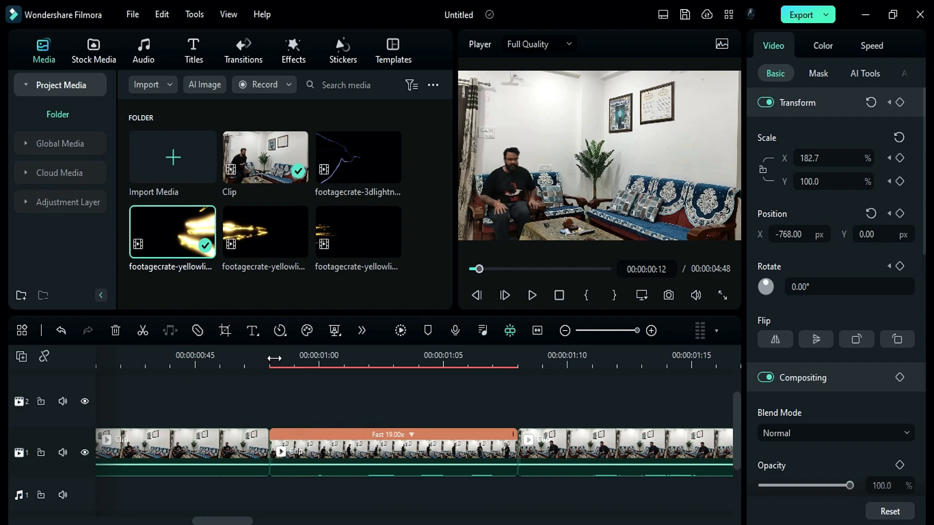
# - Place the yellow lightning exit clip on track 2 near one minute and split it at 1:02
pyautogui.moveTo(272, 355)
pyautogui.mouseDown()
pyautogui.moveTo(514, 394)
pyautogui.moveTo(270, 404)
pyautogui.mouseUp()
pyautogui.moveTo(247, 238); pyautogui.dragTo(289, 445)
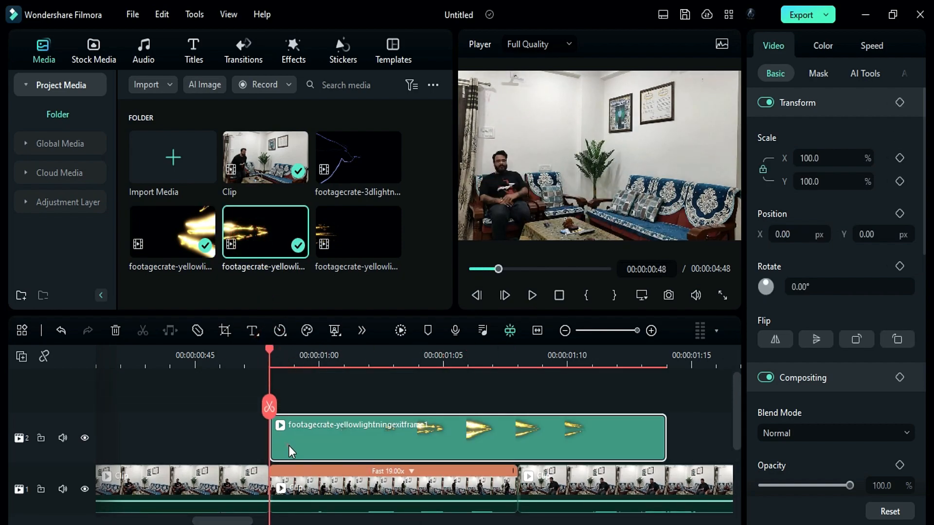
pyautogui.moveTo(269, 355); pyautogui.dragTo(412, 389)
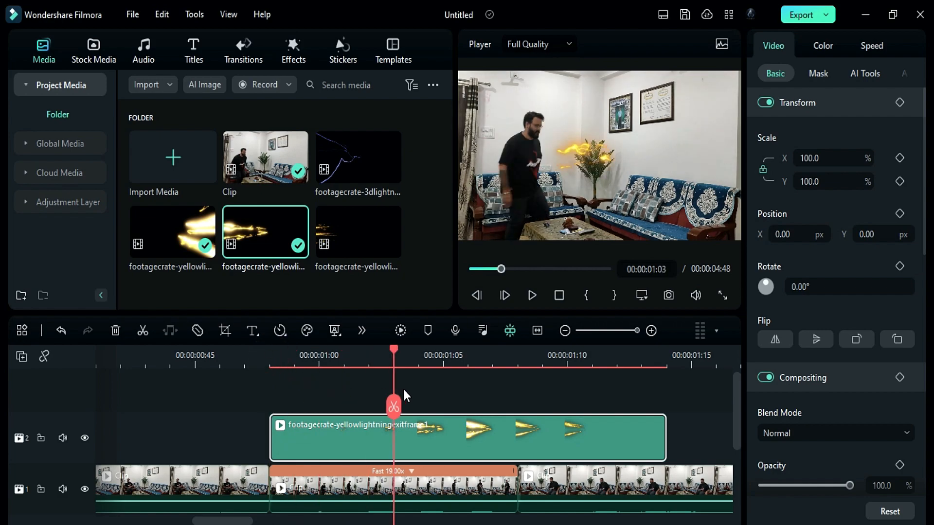
pyautogui.click(269, 356)
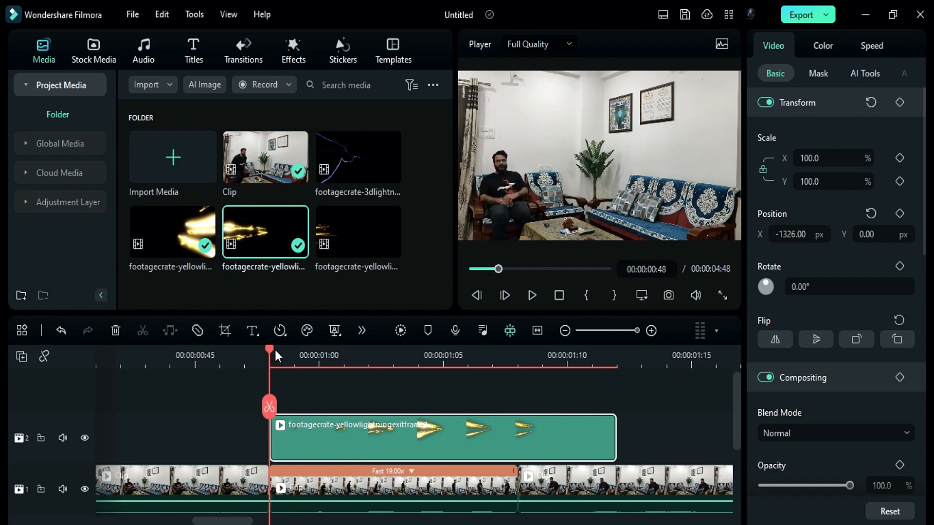
pyautogui.moveTo(269, 347); pyautogui.dragTo(370, 350)
pyautogui.click(369, 405)
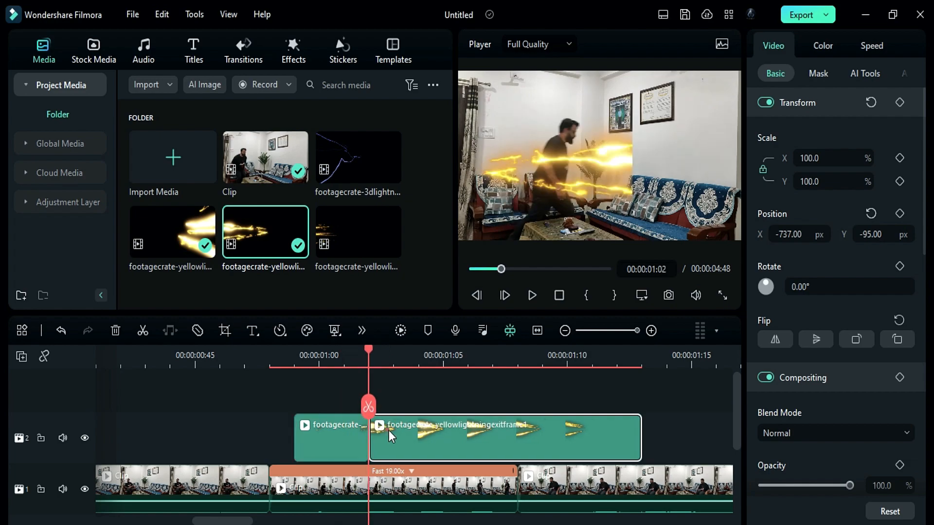
# - Keyframe the exit lightning's position sweeping rightward and up across 1:02-1:09
pyautogui.moveTo(796, 234); pyautogui.dragTo(758, 234)
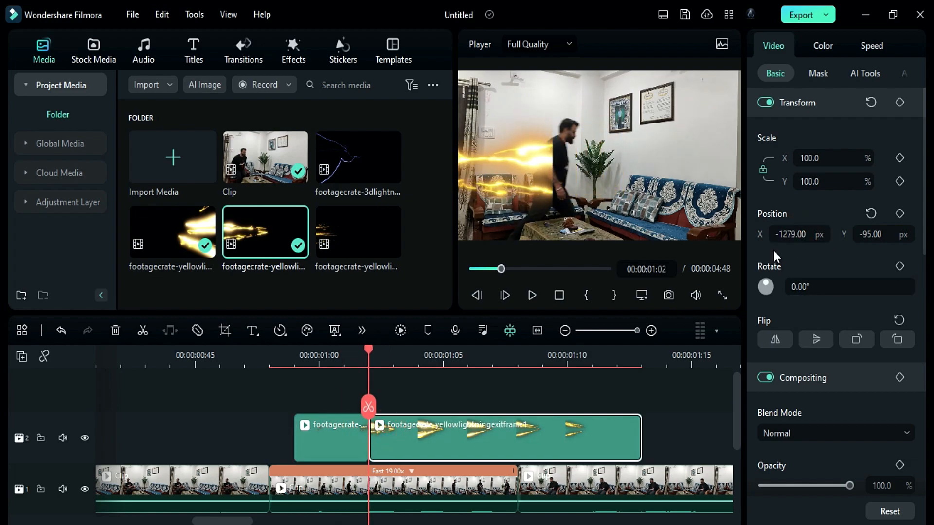
pyautogui.click(898, 103)
pyautogui.click(394, 356)
pyautogui.click(443, 356)
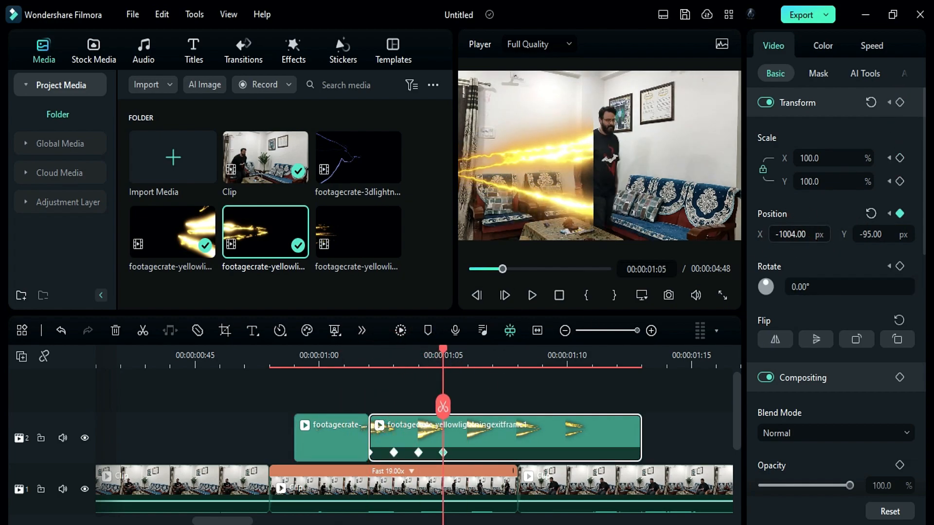
pyautogui.click(492, 355)
pyautogui.moveTo(774, 234)
pyautogui.mouseDown()
pyautogui.moveTo(795, 235)
pyautogui.moveTo(783, 242)
pyautogui.mouseUp()
pyautogui.moveTo(869, 234); pyautogui.dragTo(853, 234)
pyautogui.click(541, 356)
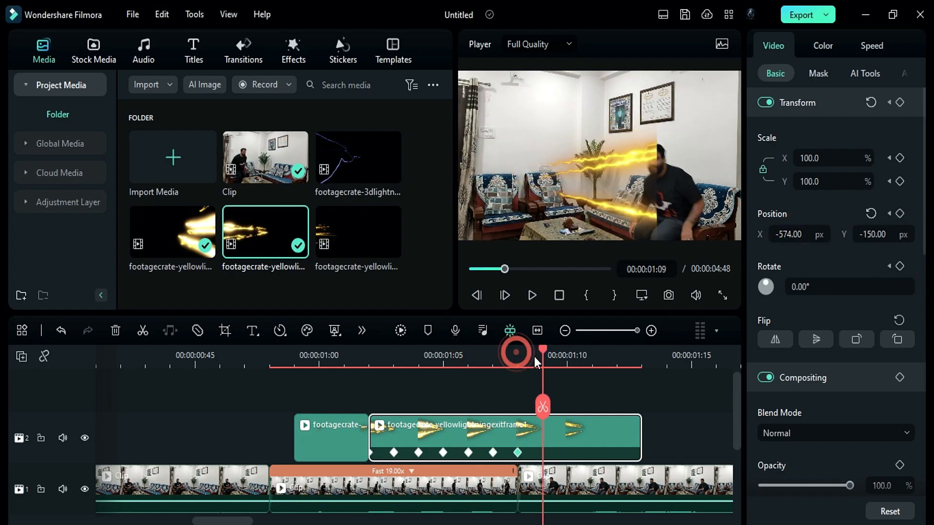
# - Trim the exit lightning clip's end and return to 1:02
pyautogui.moveTo(640, 437); pyautogui.dragTo(567, 438)
pyautogui.click(428, 432)
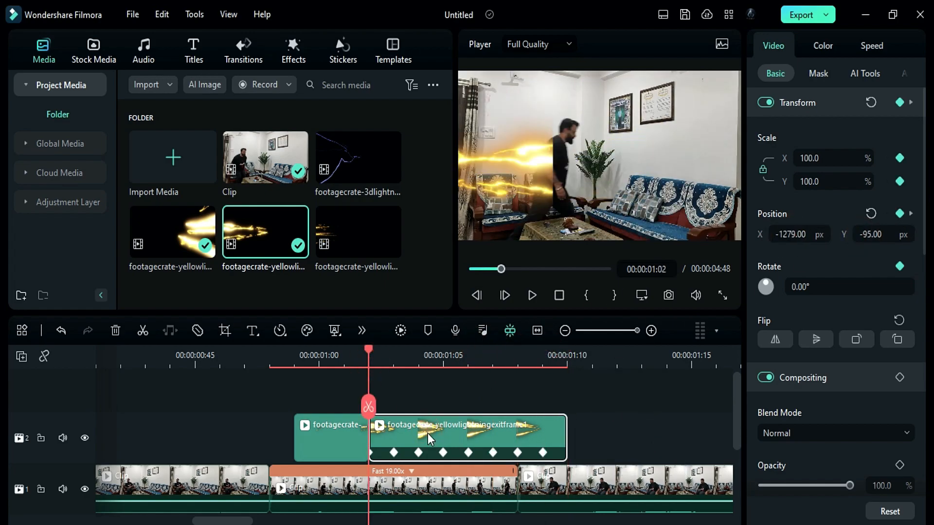
# - Draw a freeform mask outlining the running man on the lightning overlay
pyautogui.click(822, 77)
pyautogui.click(861, 108)
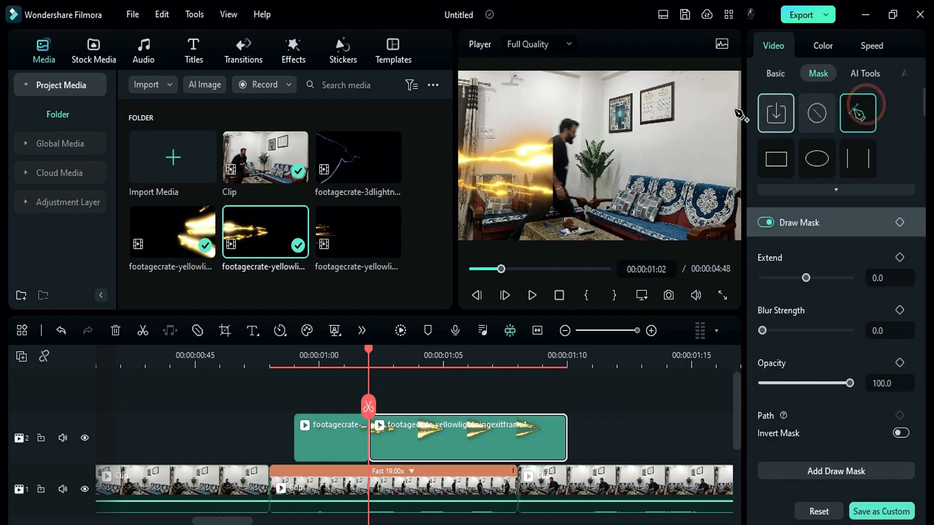
pyautogui.click(557, 139)
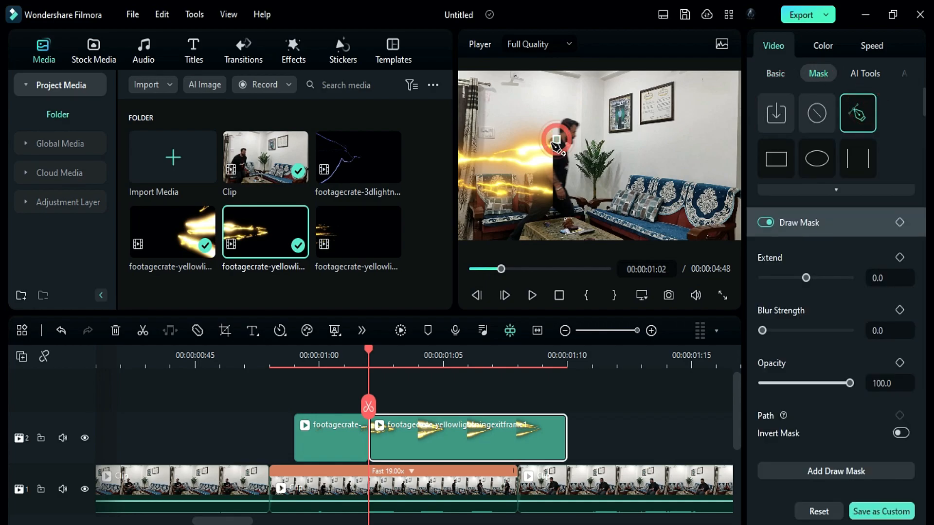
pyautogui.click(544, 151)
pyautogui.click(536, 161)
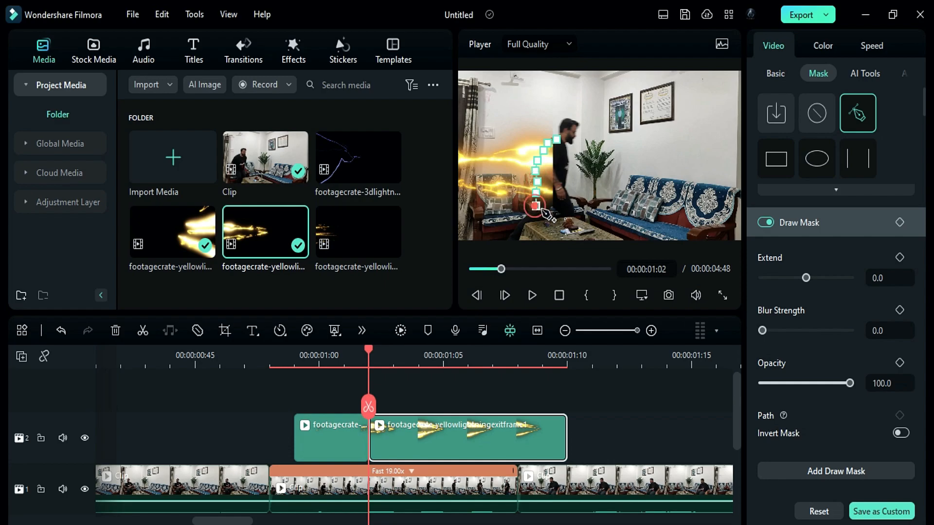
pyautogui.click(541, 210)
pyautogui.click(562, 208)
pyautogui.click(560, 191)
pyautogui.click(557, 139)
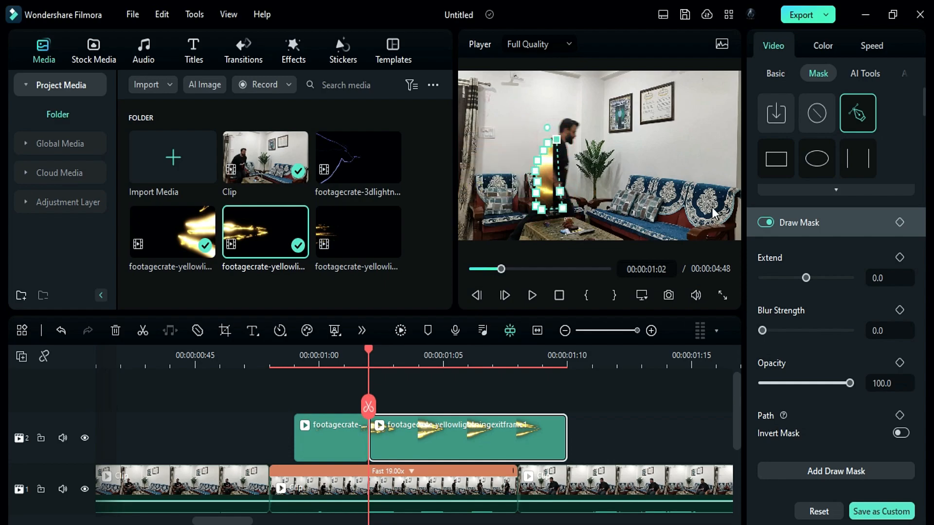
# - Invert the mask, blur it to 24.2, and keyframe its path shifting to follow the man
pyautogui.click(902, 435)
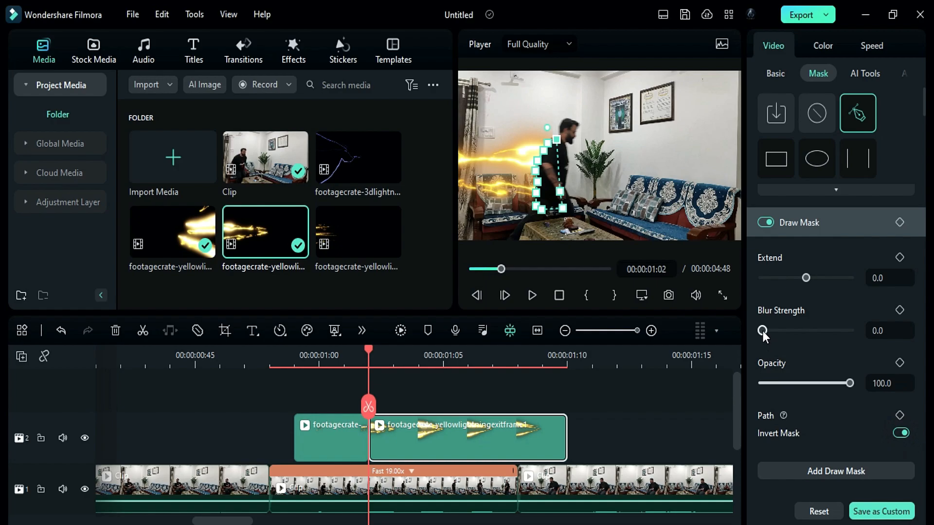
pyautogui.moveTo(762, 331); pyautogui.dragTo(783, 335)
pyautogui.scroll(3, 548, 146)
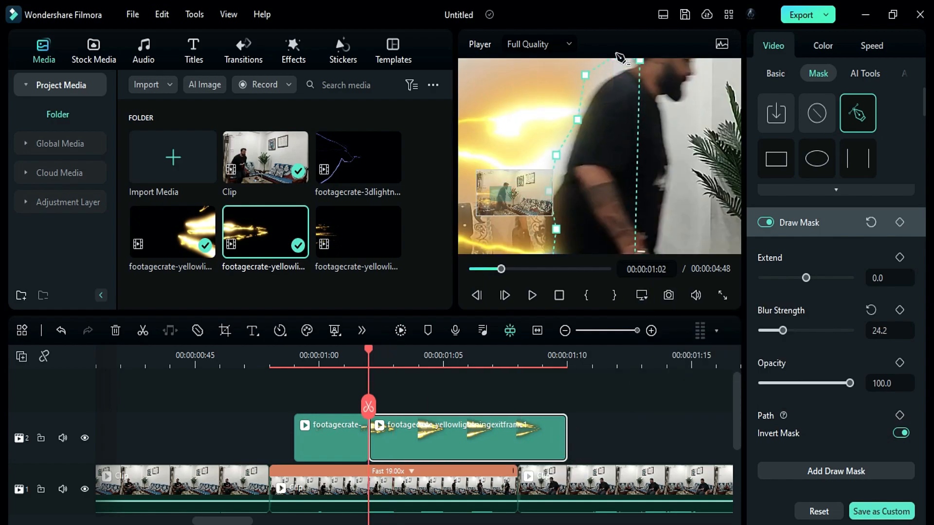
pyautogui.scroll(2, 584, 129)
pyautogui.click(899, 222)
pyautogui.click(392, 356)
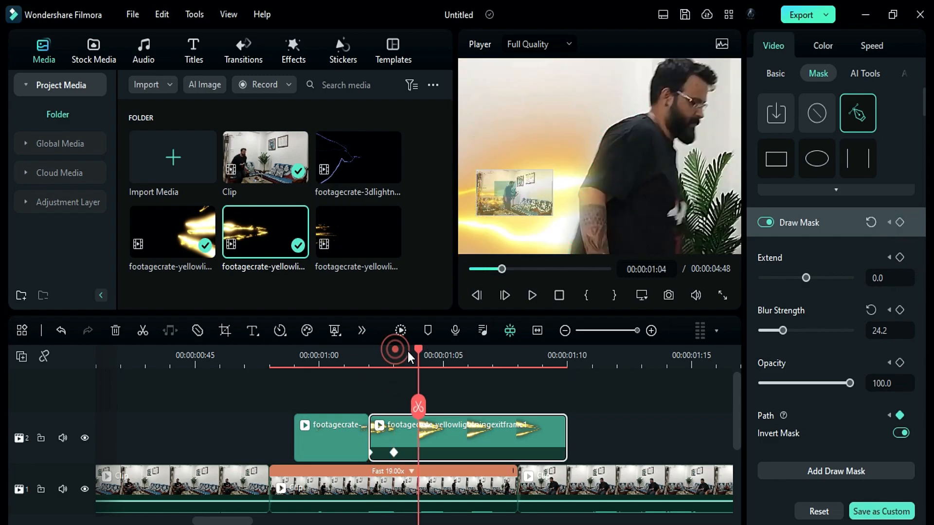
pyautogui.moveTo(620, 149); pyautogui.dragTo(662, 149)
pyautogui.click(441, 355)
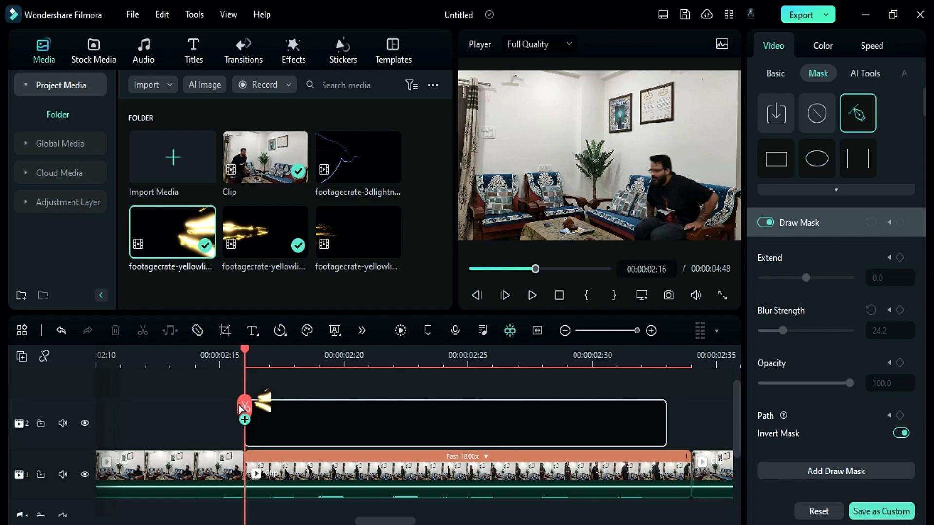
# - Add position keyframes to the lightning overlay near 2:17 and select the track-4 overlay
pyautogui.click(246, 352)
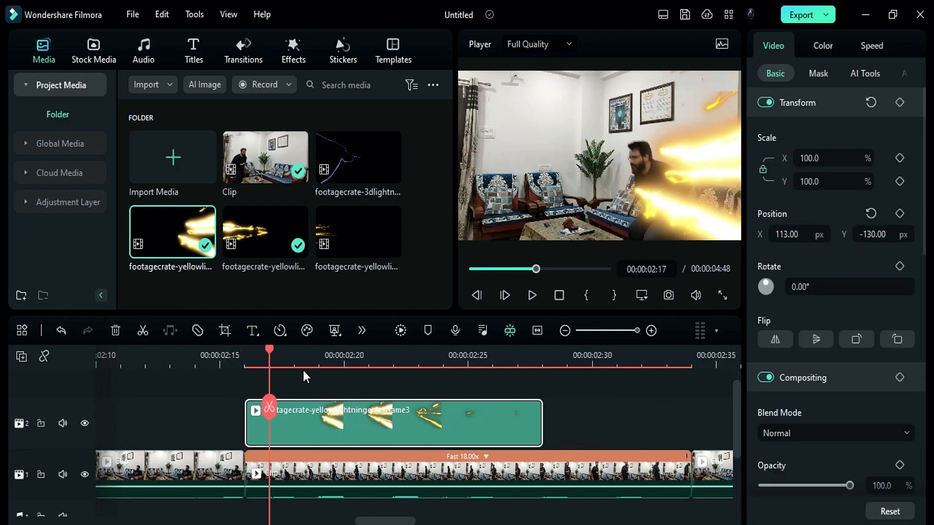
pyautogui.click(793, 234)
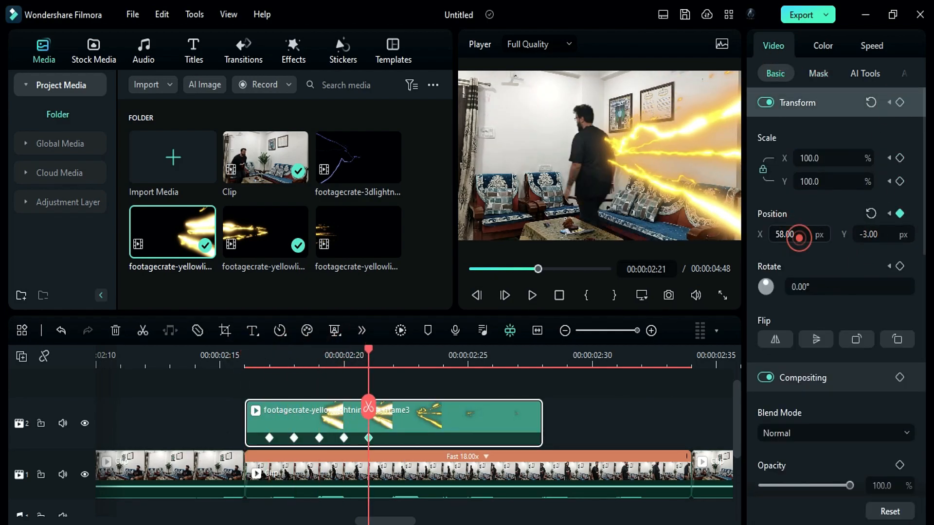
pyautogui.click(395, 355)
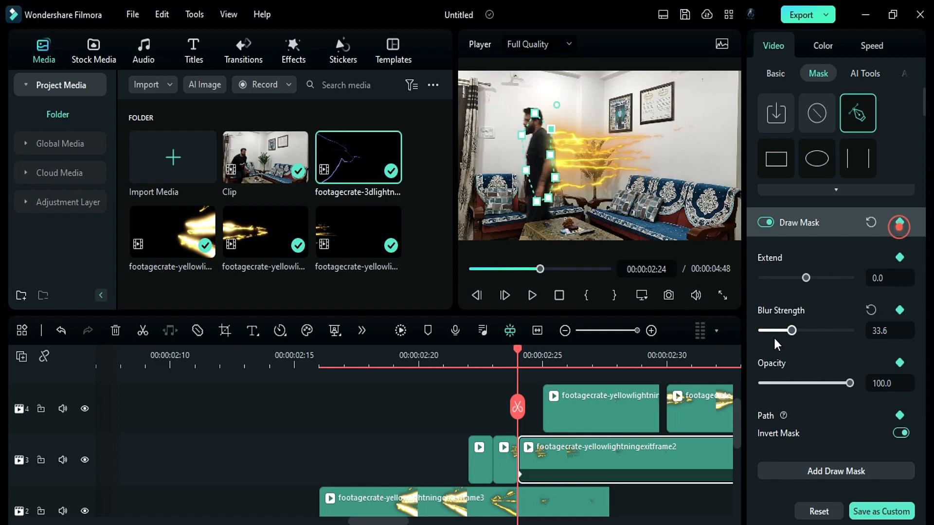
pyautogui.click(609, 361)
pyautogui.click(421, 355)
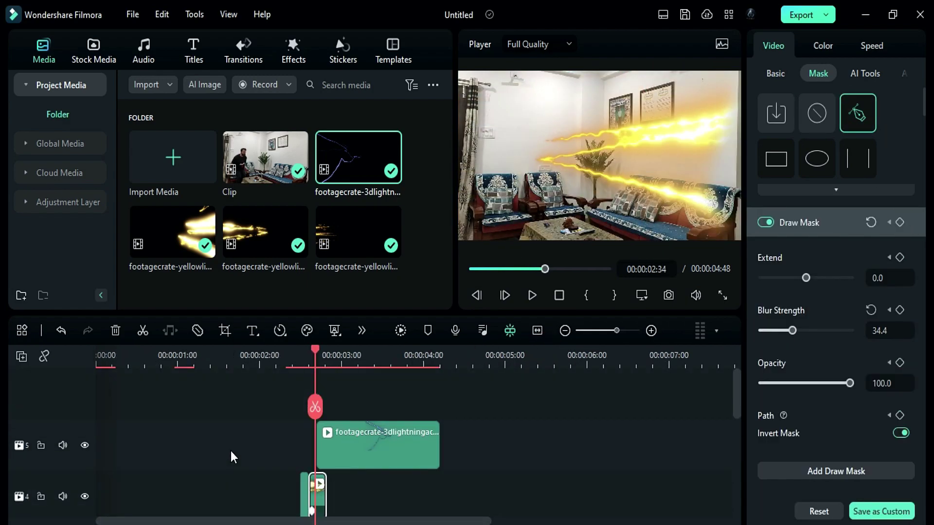
# - Add an adjustment layer above all tracks from the Adjustment Layer presets
pyautogui.click(46, 205)
pyautogui.moveTo(154, 170)
pyautogui.mouseDown()
pyautogui.moveTo(153, 252)
pyautogui.moveTo(104, 392)
pyautogui.moveTo(88, 398)
pyautogui.mouseUp()
pyautogui.scroll(-3, 431, 479)
pyautogui.scroll(-2, 432, 479)
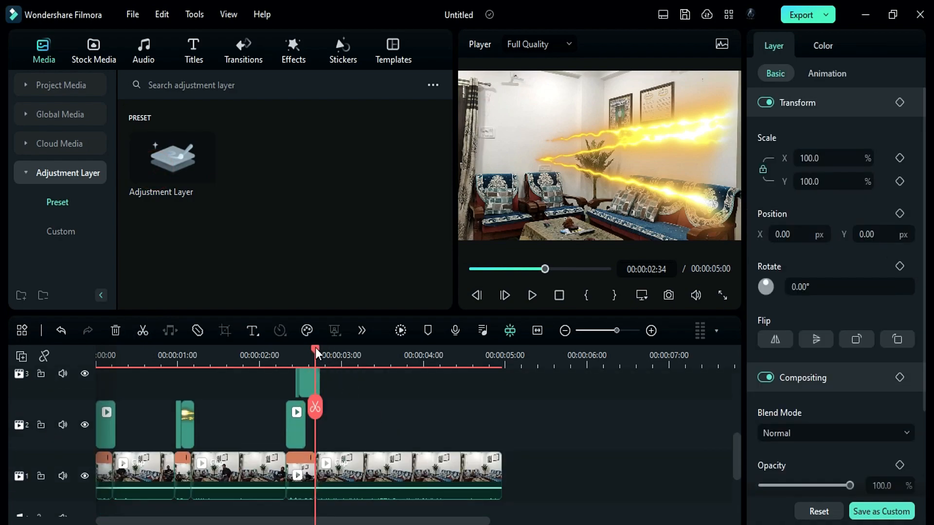
pyautogui.moveTo(316, 348); pyautogui.dragTo(500, 392)
pyautogui.scroll(3, 502, 393)
pyautogui.scroll(2, 435, 430)
pyautogui.moveTo(501, 350); pyautogui.dragTo(77, 338)
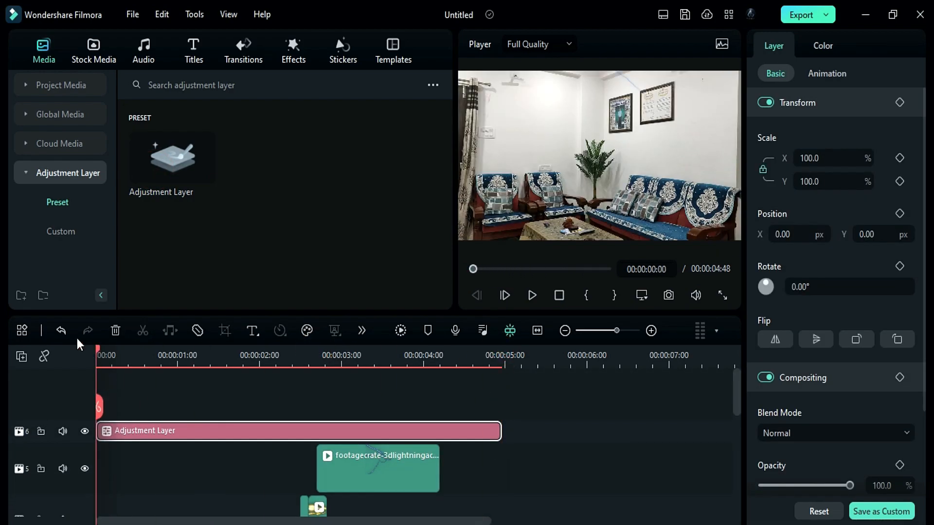
# - Apply a peach Tint effect to the adjustment layer with Brightness 20.3
pyautogui.click(293, 51)
pyautogui.moveTo(175, 244); pyautogui.dragTo(186, 437)
pyautogui.click(876, 51)
pyautogui.click(772, 214)
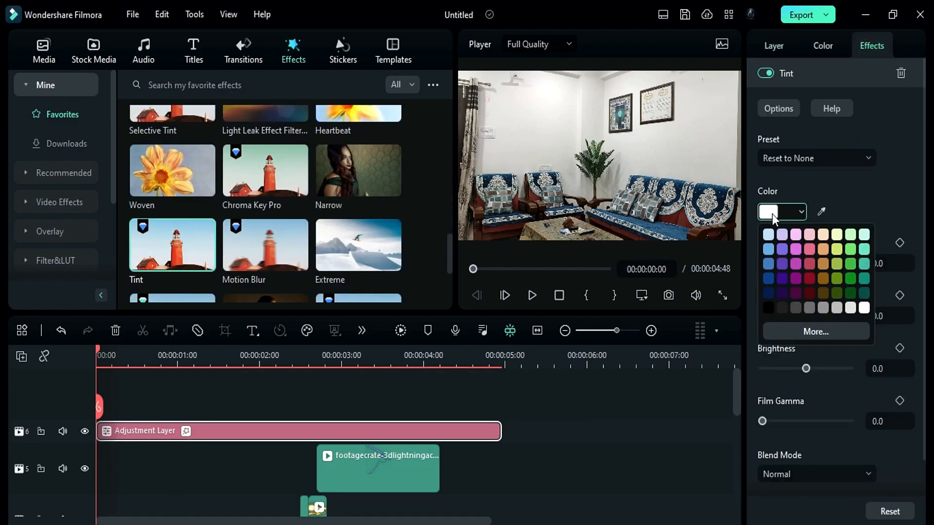
pyautogui.click(823, 234)
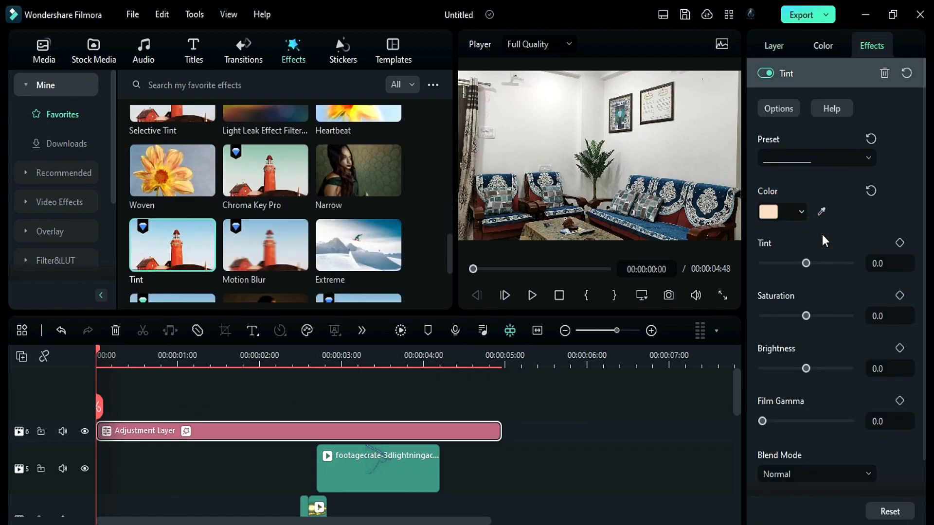
pyautogui.click(891, 266)
pyautogui.write('23.8')
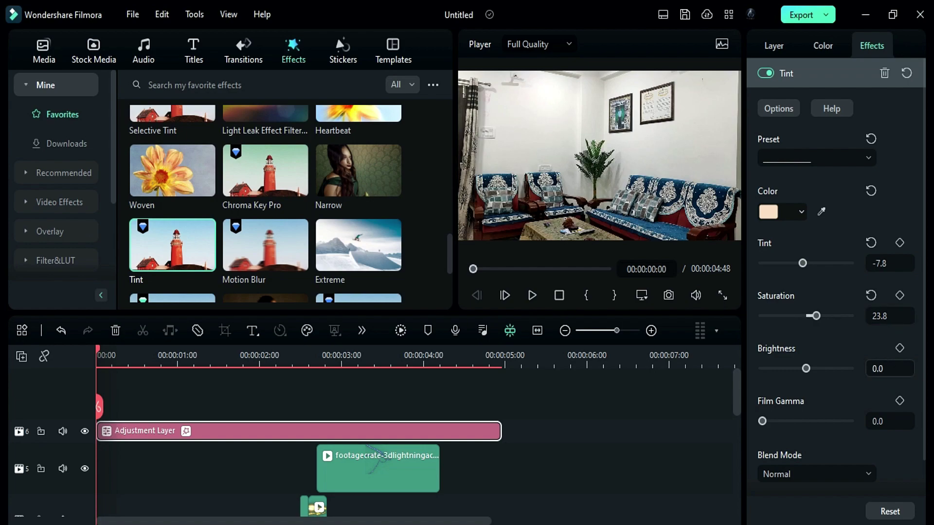
pyautogui.click(890, 368)
pyautogui.write('20.')
pyautogui.write('3')
pyautogui.press('Return')
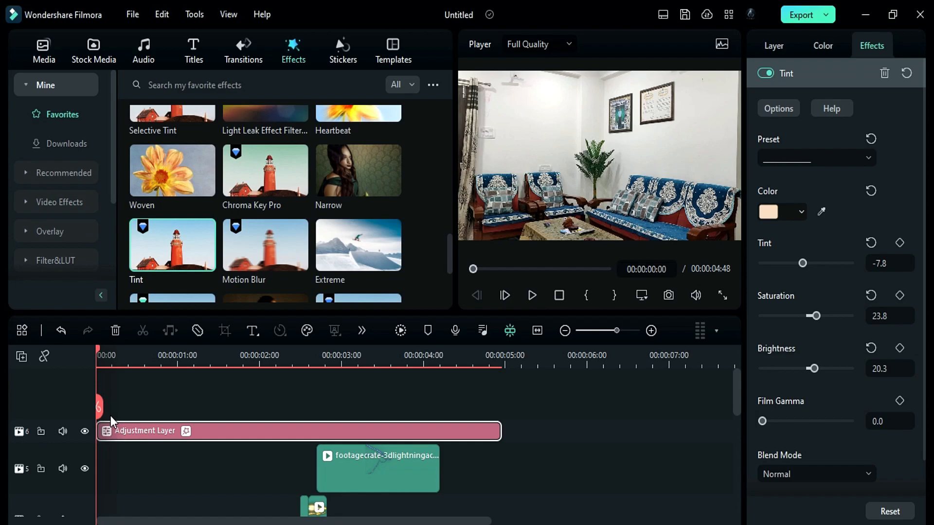
pyautogui.scroll(-5, 229, 136)
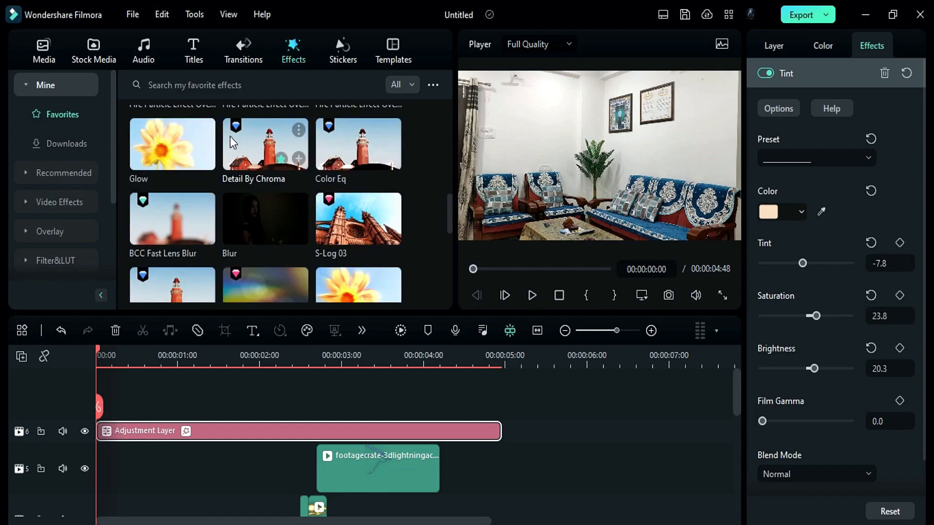
# - Add an S-Log 03 layer spanning the video at 20 opacity
pyautogui.moveTo(357, 219); pyautogui.dragTo(147, 409)
pyautogui.click(108, 358)
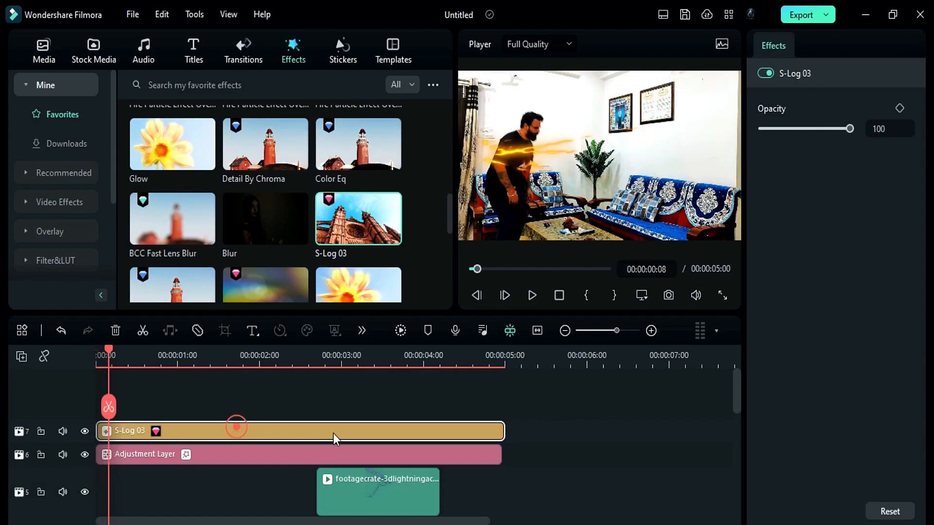
pyautogui.moveTo(504, 430); pyautogui.dragTo(501, 431)
pyautogui.click(879, 128)
pyautogui.write('20')
pyautogui.press('Return')
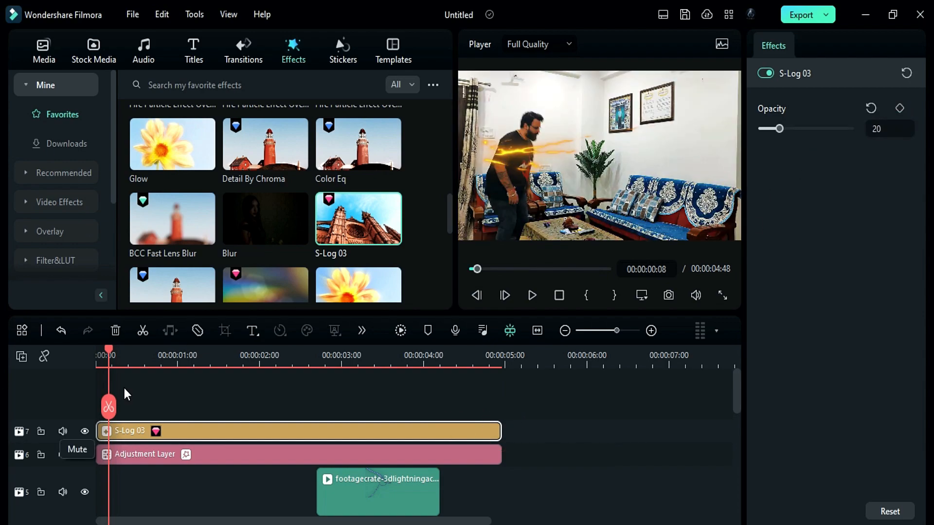
pyautogui.press('Home')
# - Add an Extreme shake effect at the video's start and shorten it to a few frames
pyautogui.click(59, 202)
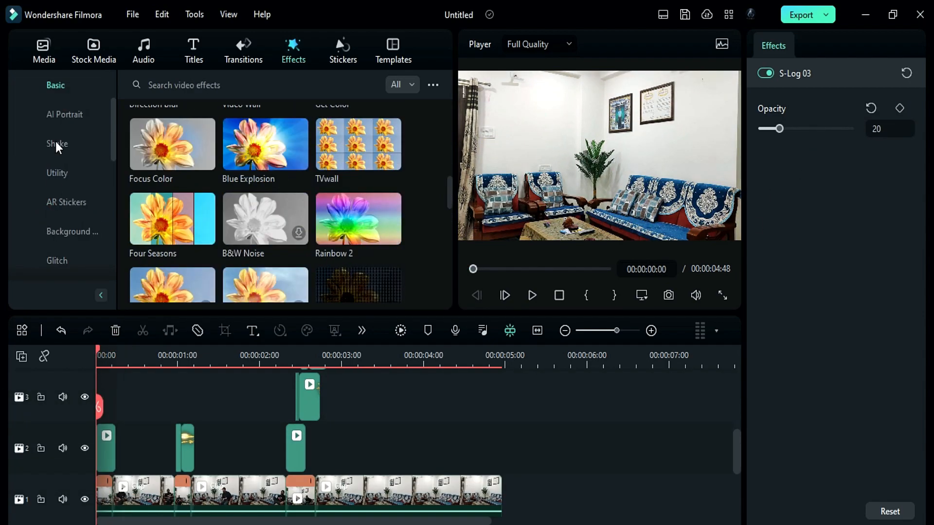
pyautogui.click(57, 143)
pyautogui.moveTo(172, 157); pyautogui.dragTo(438, 445)
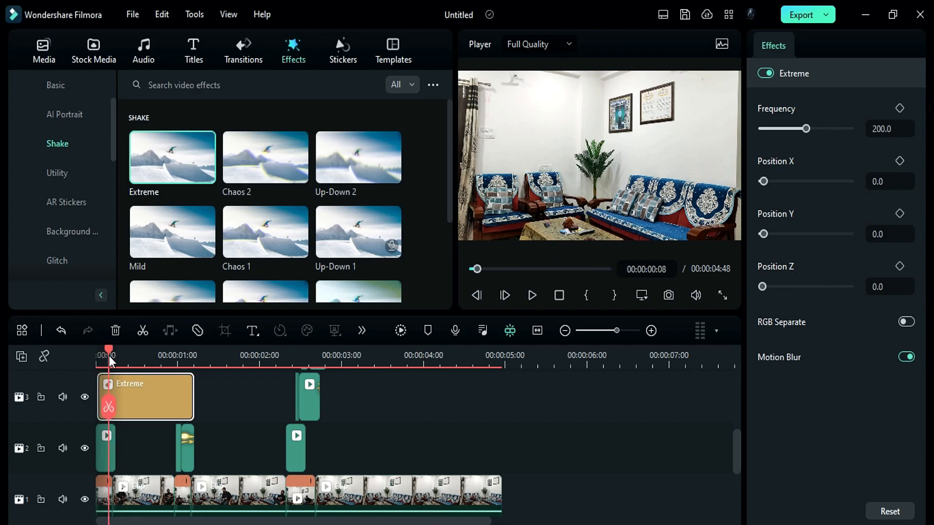
pyautogui.moveTo(110, 359); pyautogui.dragTo(114, 363)
pyautogui.press('Right')
pyautogui.press('Right')
pyautogui.press('Right')
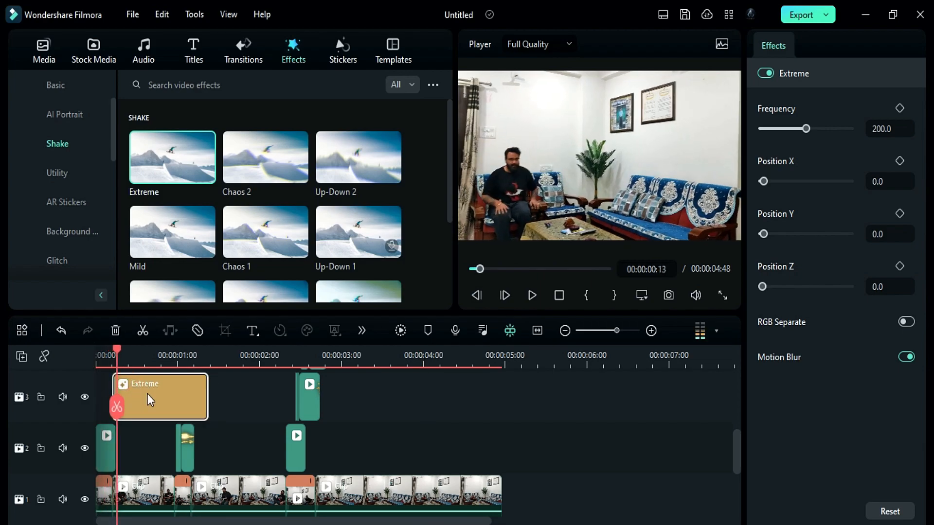
pyautogui.press('Right')
pyautogui.press('Right')
pyautogui.press('Right')
pyautogui.moveTo(207, 395); pyautogui.dragTo(117, 400)
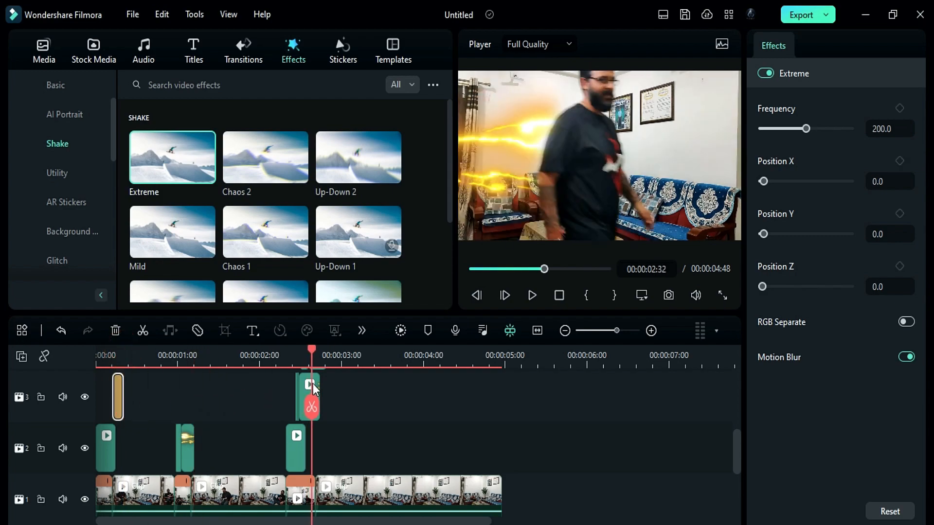
pyautogui.scroll(1, 386, 440)
# - Paste a copy of the shake on track 2 and extend it to end at 00:00:02:45
pyautogui.click(62, 452)
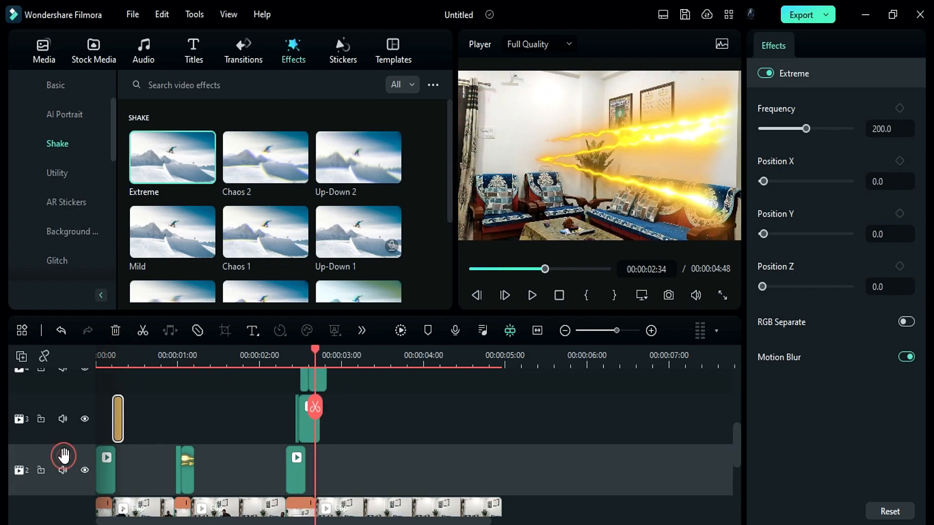
pyautogui.scroll(-1, 146, 460)
pyautogui.hotkey('ctrl', 'v')
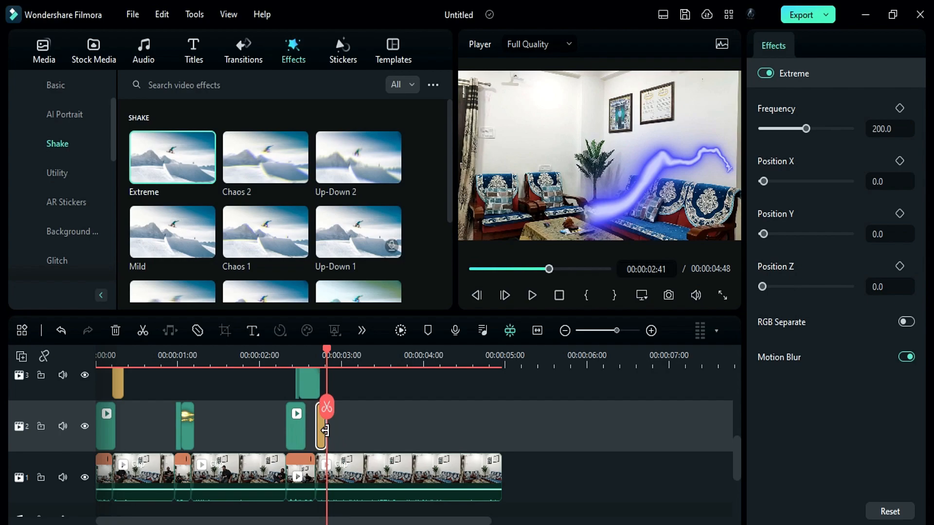
pyautogui.moveTo(325, 431); pyautogui.dragTo(331, 432)
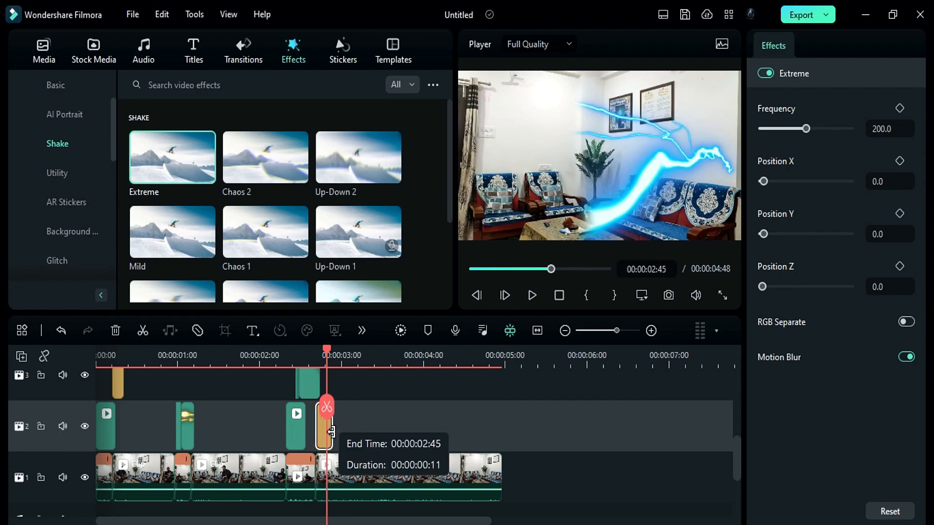
pyautogui.scroll(1, 366, 437)
pyautogui.scroll(2, 367, 438)
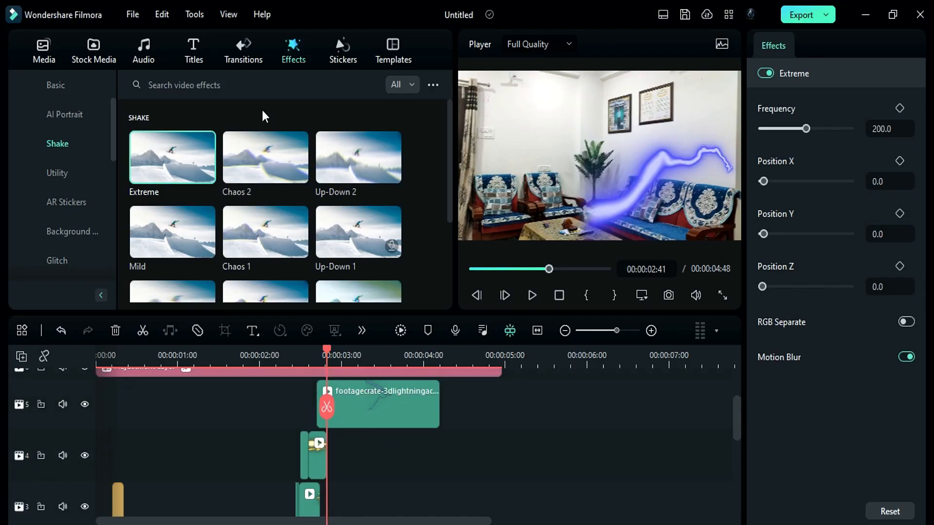
# - Add Cinema 21:9 bars from Favorites across the whole video, render a preview and play it
pyautogui.click(56, 75)
pyautogui.moveTo(173, 156); pyautogui.dragTo(121, 430)
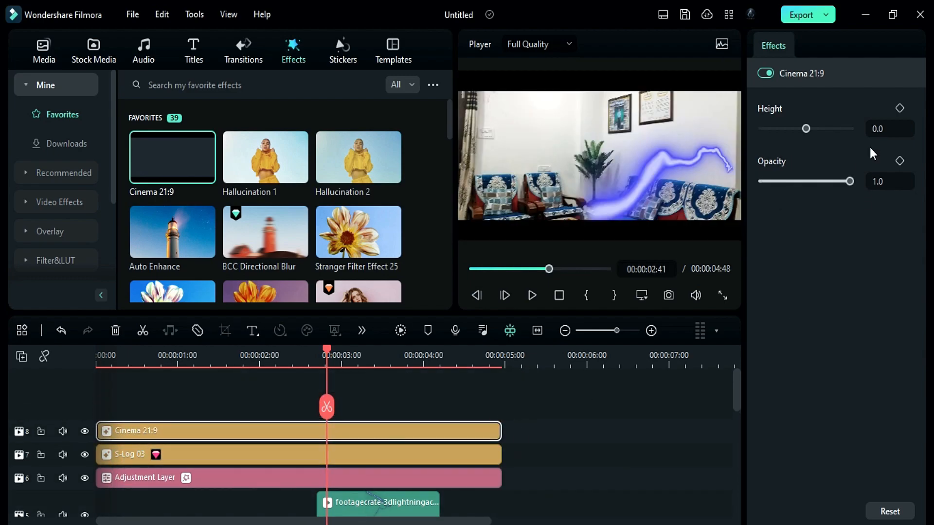
pyautogui.click(402, 333)
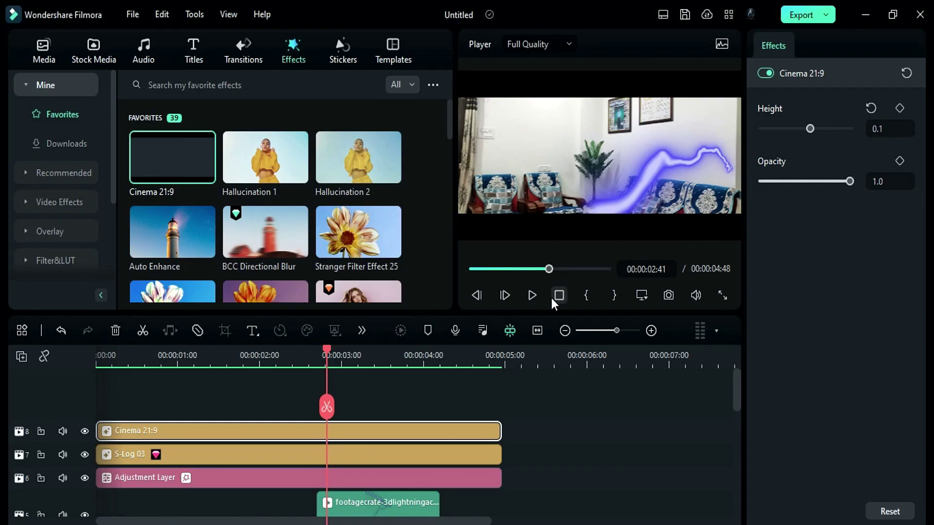
pyautogui.click(560, 295)
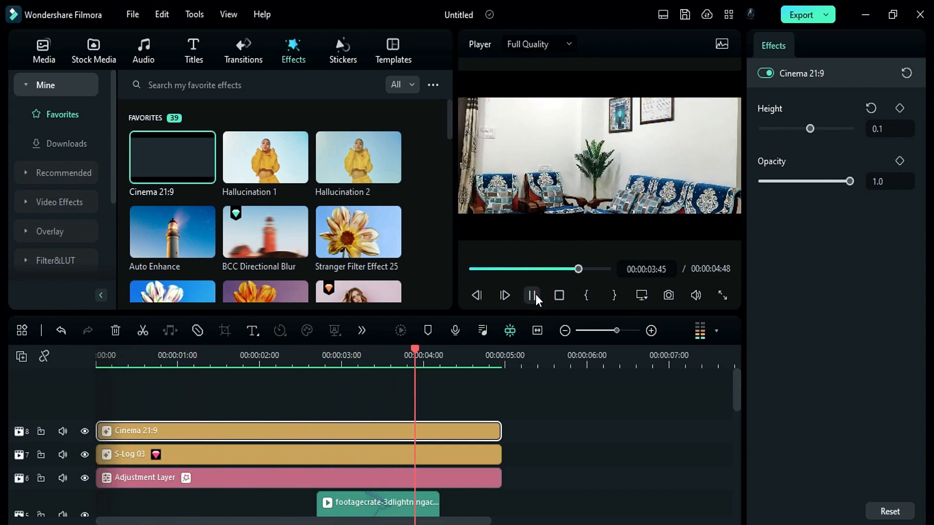
# - Set the project frame rate to 30 fps in Project Settings
pyautogui.click(134, 15)
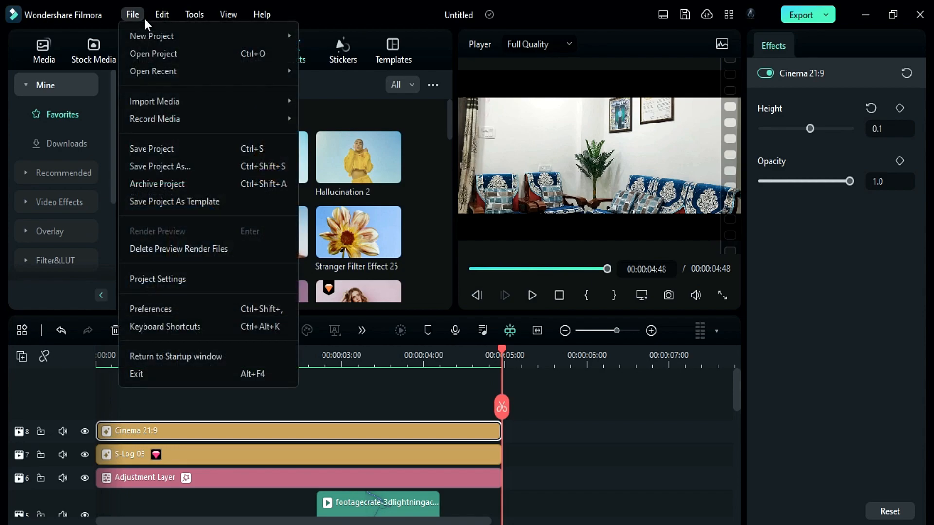
pyautogui.click(172, 277)
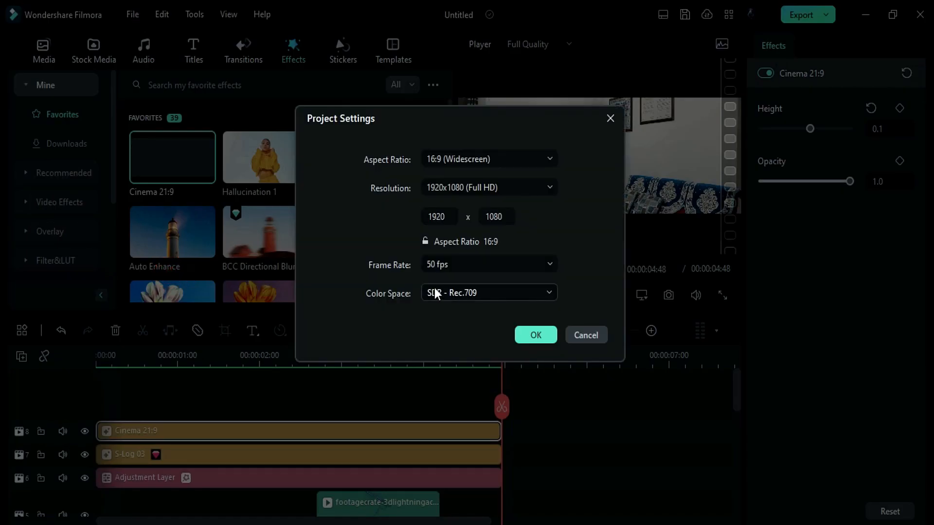
pyautogui.click(441, 266)
pyautogui.click(463, 392)
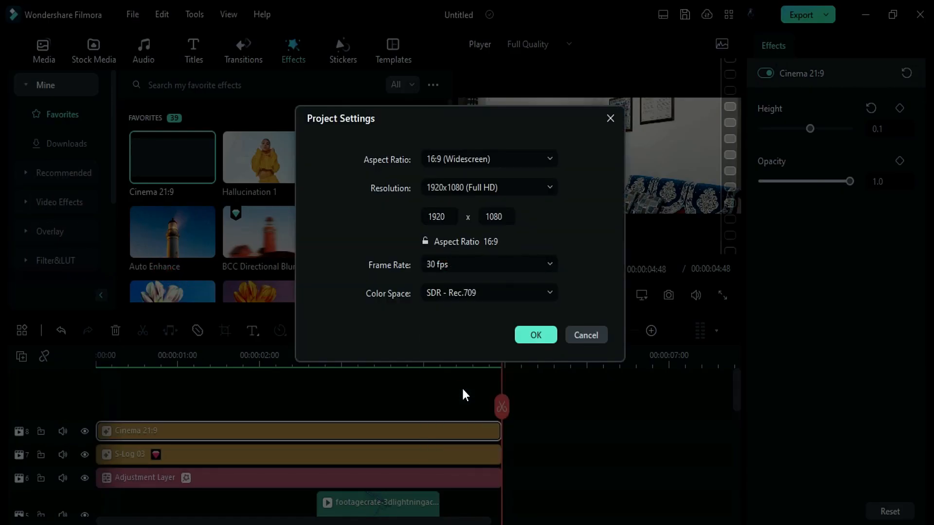
pyautogui.click(536, 335)
# - Render a preview and play the finished video
pyautogui.click(400, 331)
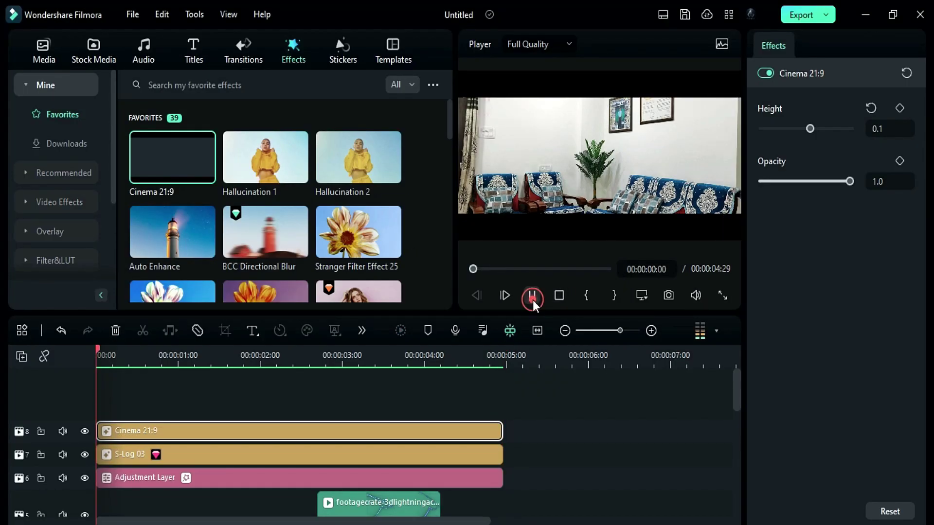
pyautogui.click(532, 296)
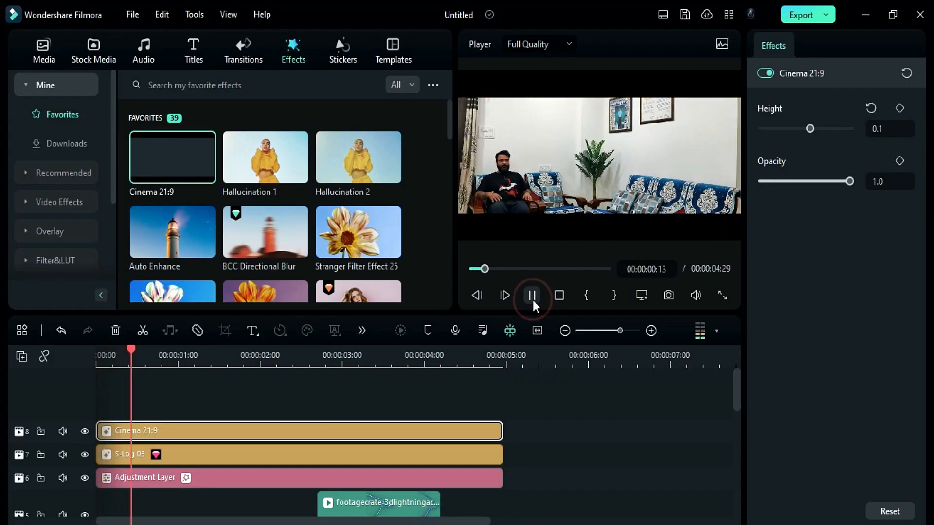